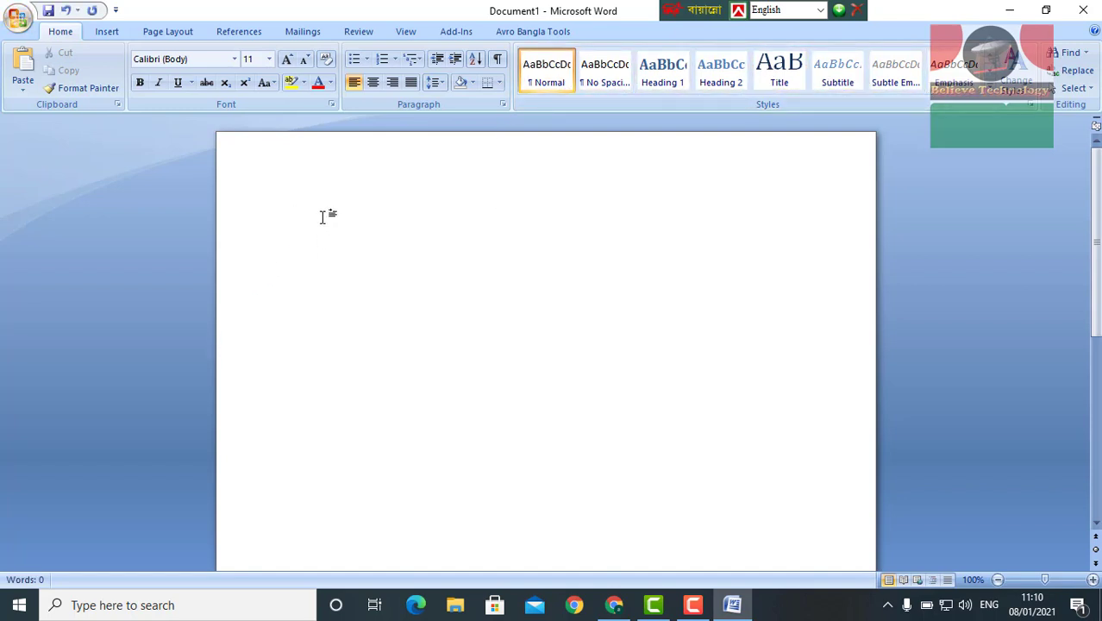
- Type a long line of random sample letters, try fonts from the Font list, and select the line
{"action": "type", "text": "Sfdlskjflksjflkjslfkoie"}
{"action": "type", "text": "lkdjflkd;jfoiejklfjdflkjmsdl;kfj"}
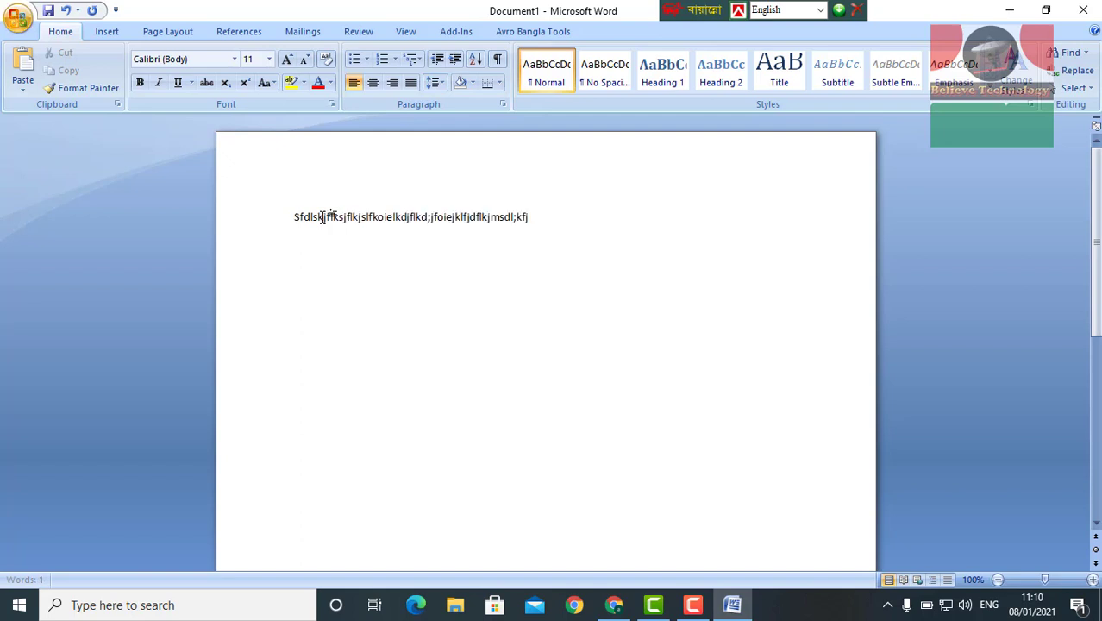
{"action": "type", "text": "jf'sklfj;lskdf;lskjflksdj"}
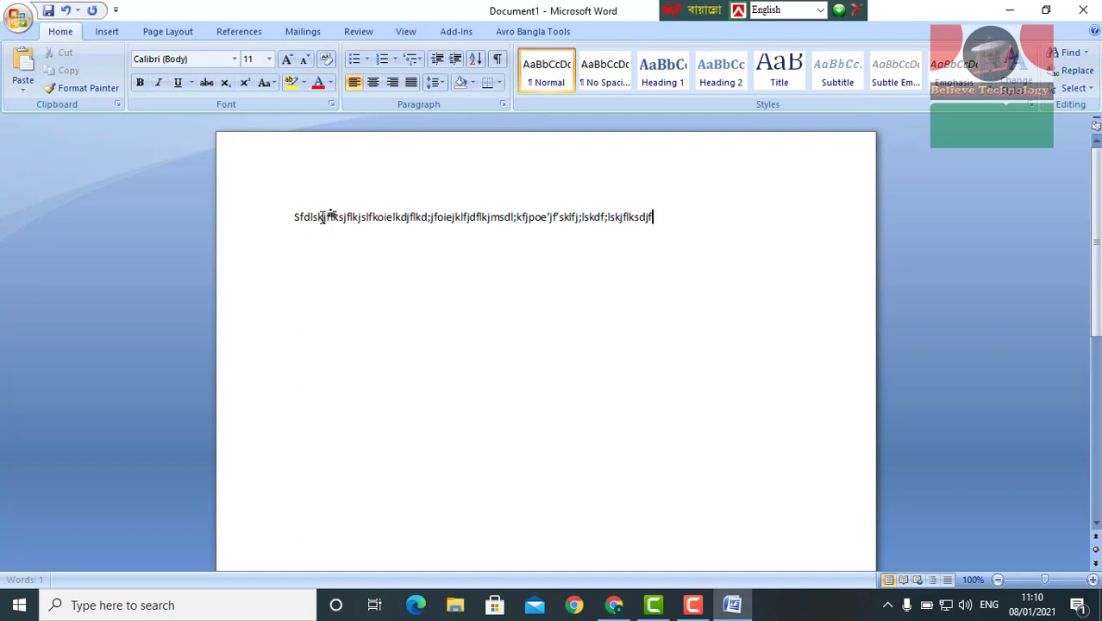
{"action": "type", "text": "foiejfkld"}
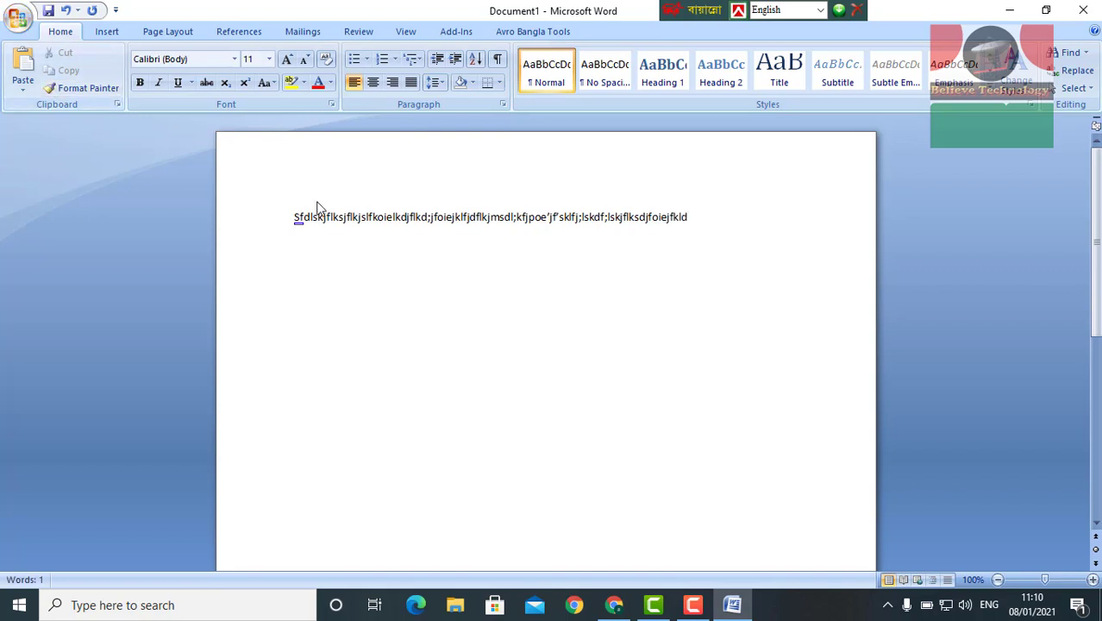
{"action": "left_click", "coordinate": [228, 60]}
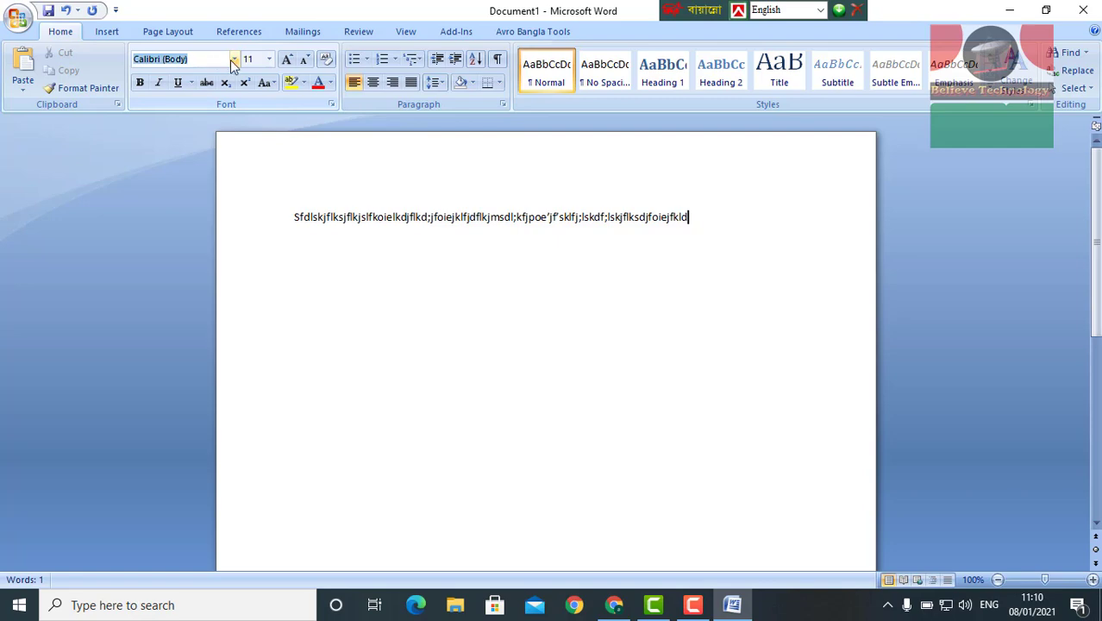
{"action": "left_click", "coordinate": [233, 59]}
{"action": "left_click", "coordinate": [184, 59]}
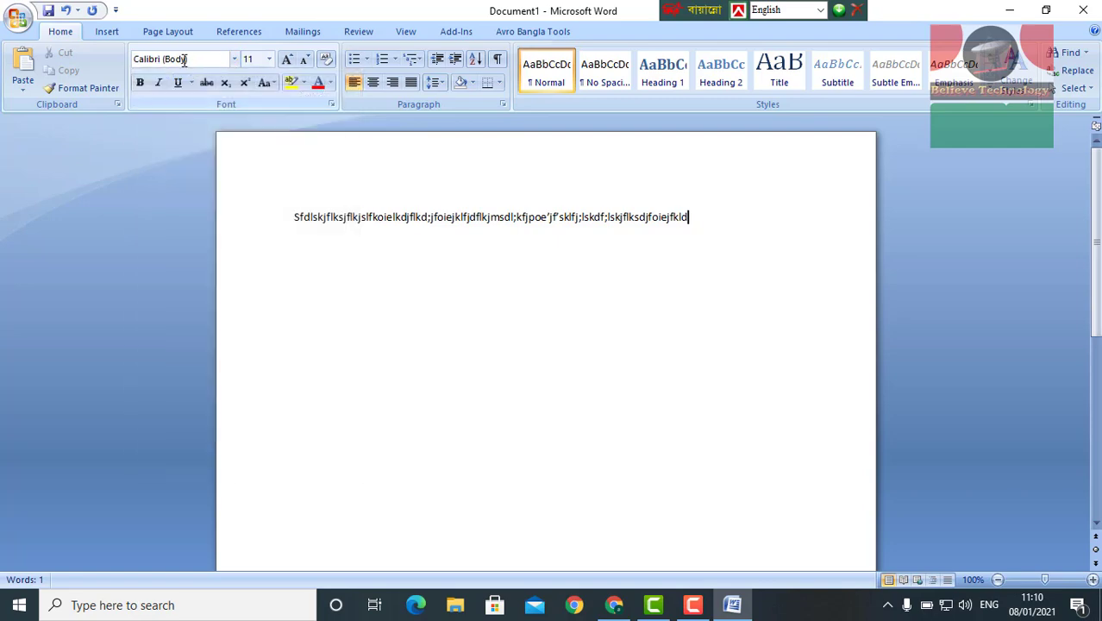
{"action": "left_click", "coordinate": [234, 61]}
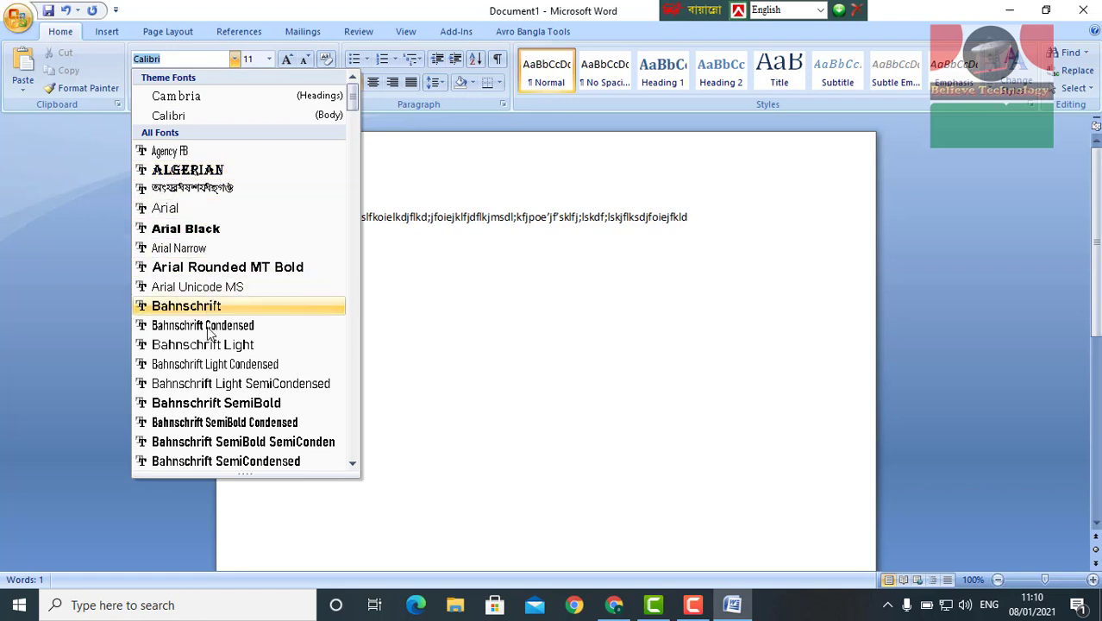
{"action": "left_click", "coordinate": [220, 267]}
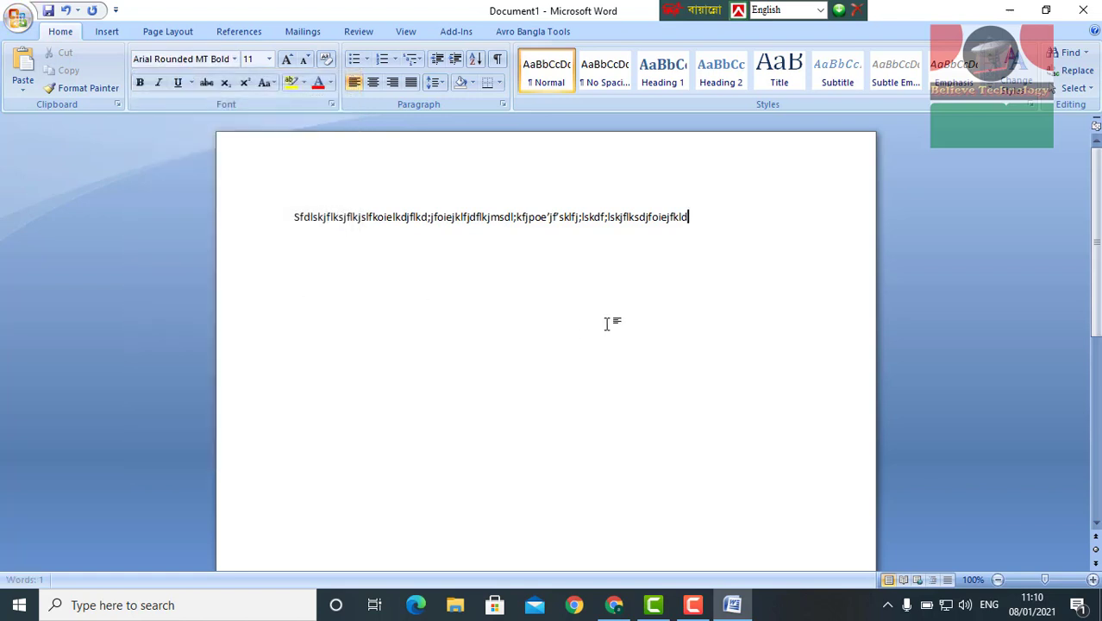
{"action": "left_click", "coordinate": [660, 261]}
{"action": "left_click_drag", "start_coordinate": [713, 216], "coordinate": [280, 197]}
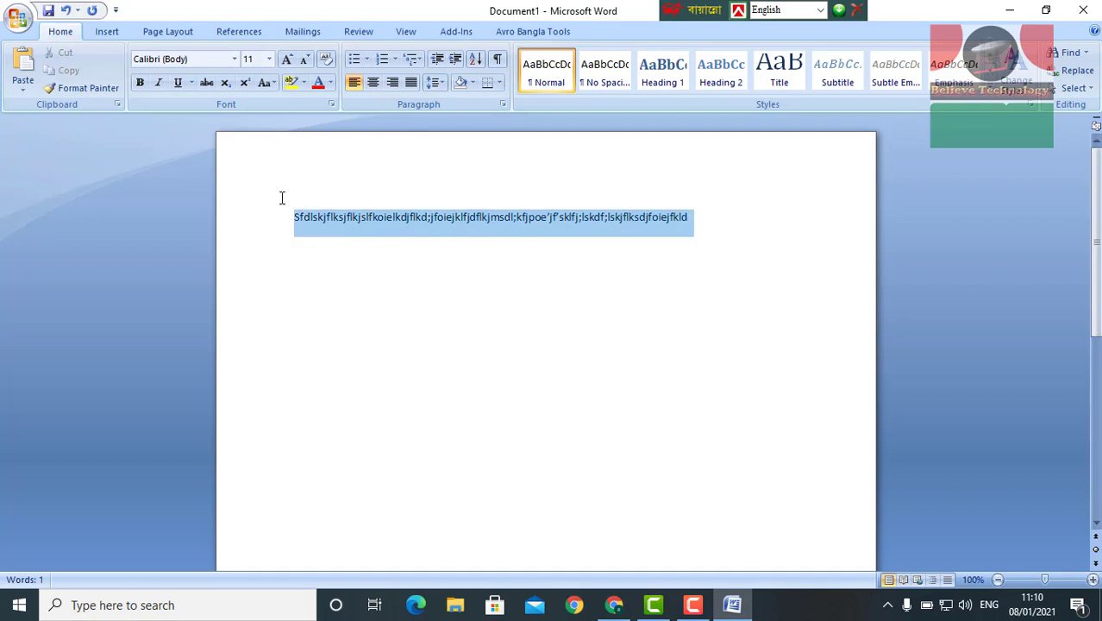
- Reselect the line of random letters, apply Arial Black to it, then select all the text
{"action": "left_click", "coordinate": [235, 61]}
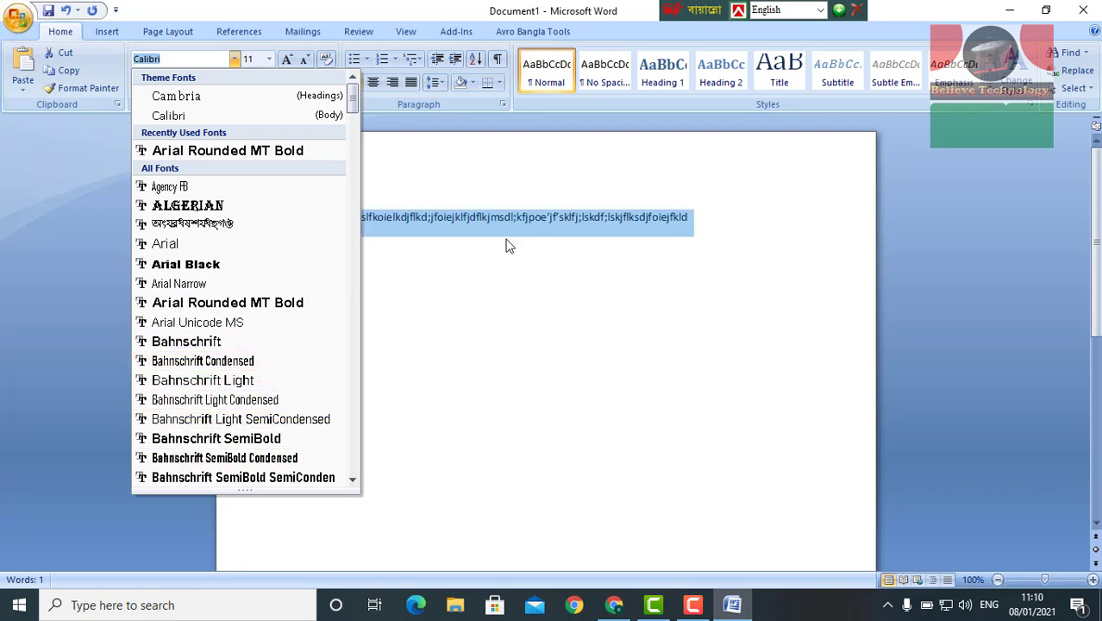
{"action": "left_click", "coordinate": [470, 302]}
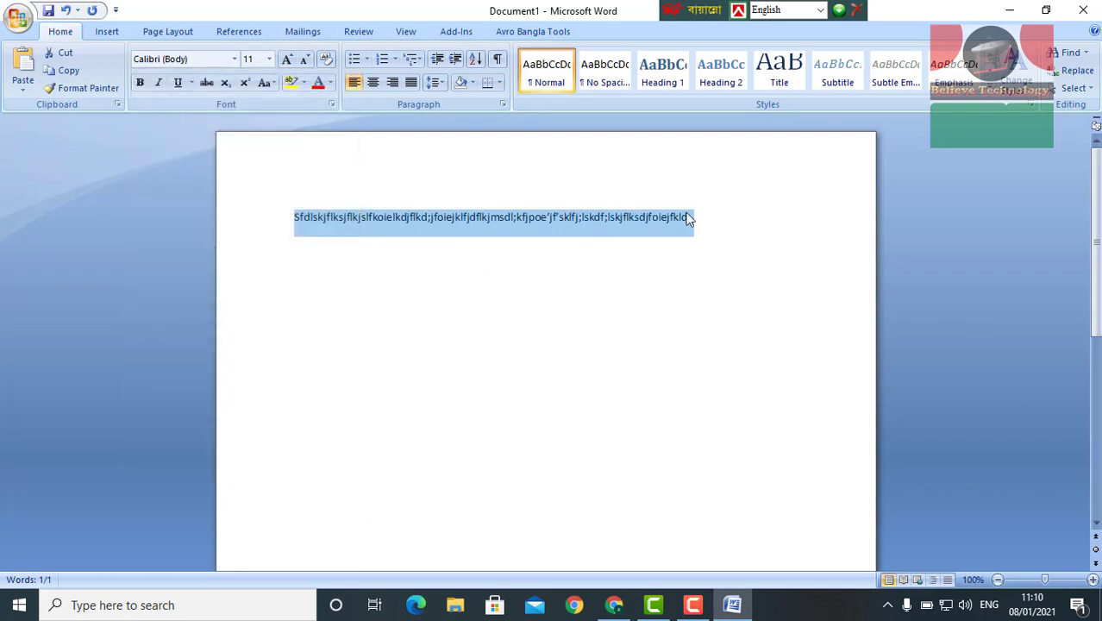
{"action": "left_click", "coordinate": [727, 226]}
{"action": "left_click_drag", "start_coordinate": [688, 216], "coordinate": [341, 228]}
{"action": "left_click", "coordinate": [234, 61]}
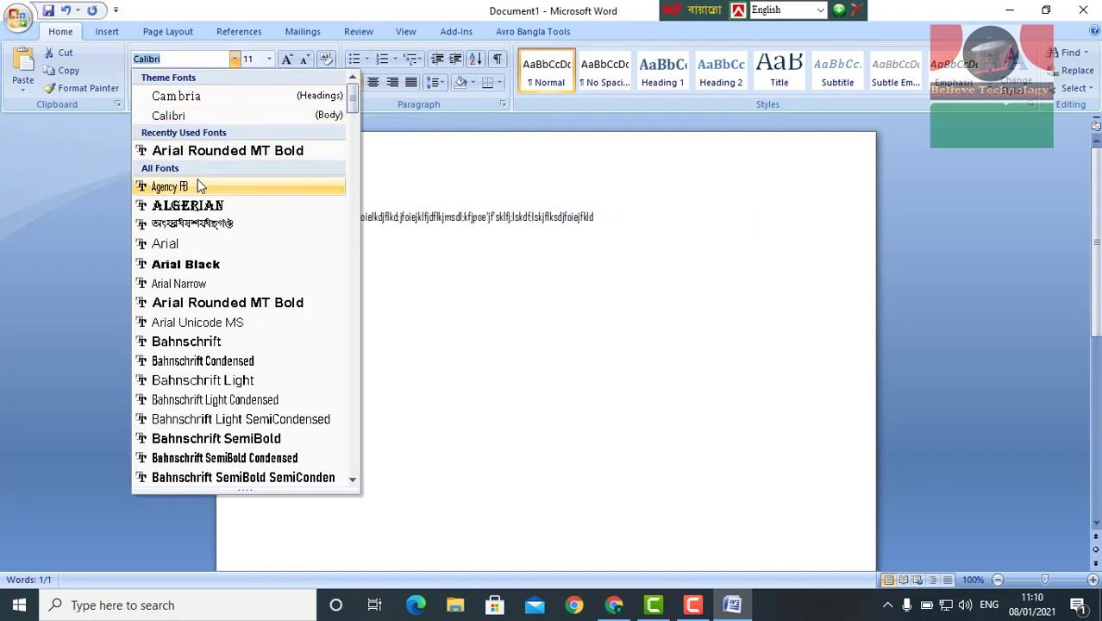
{"action": "left_click", "coordinate": [212, 272]}
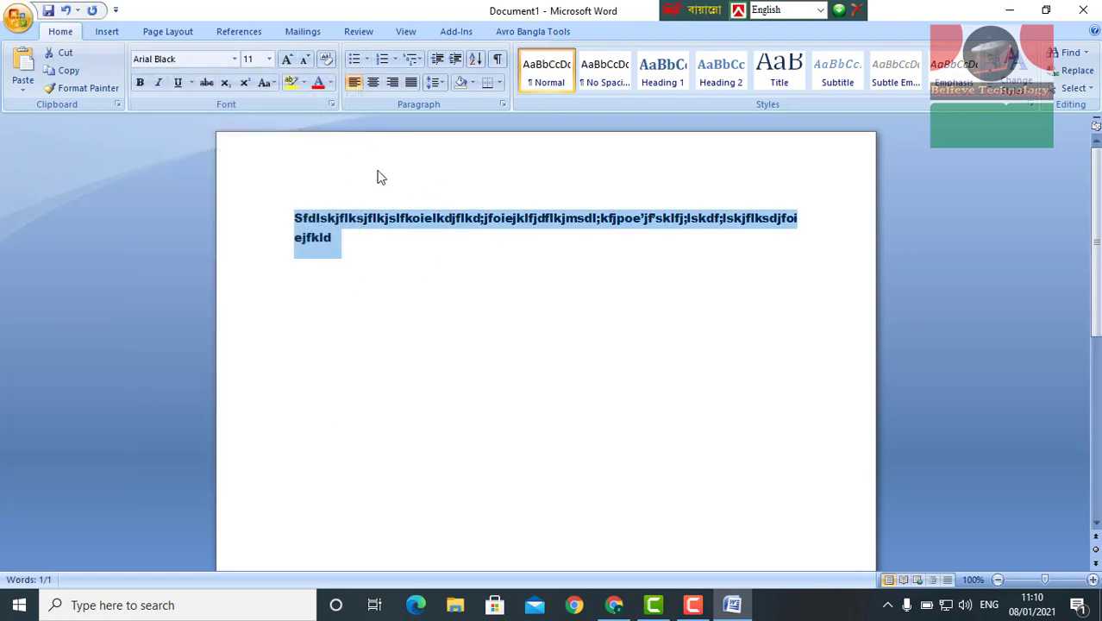
{"action": "left_click", "coordinate": [401, 268]}
{"action": "key", "text": "ctrl+a"}
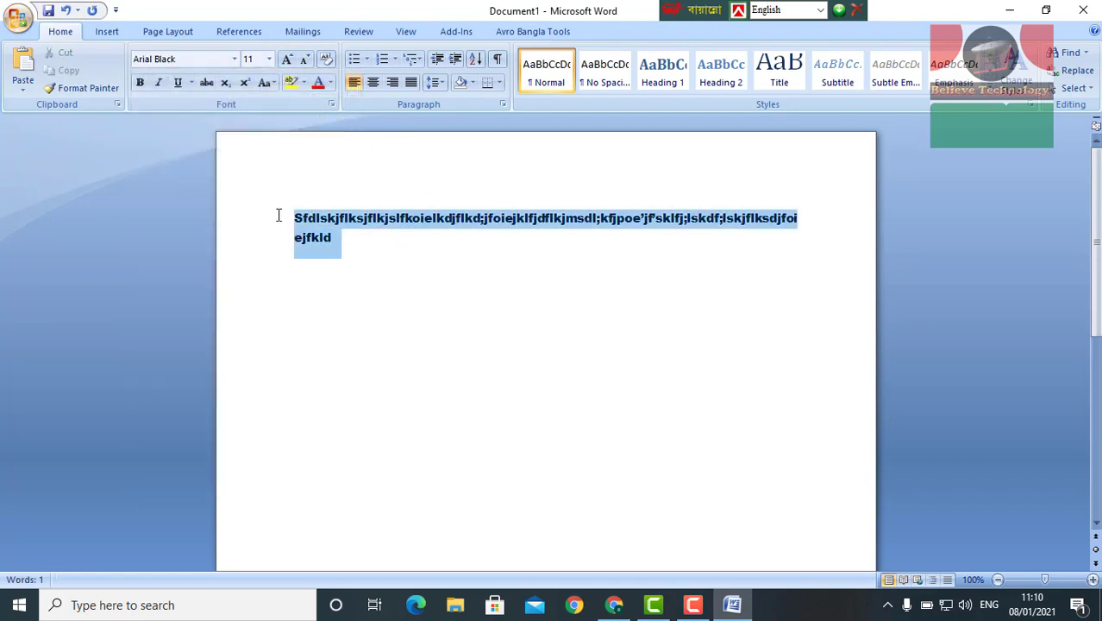
{"action": "left_click", "coordinate": [269, 60]}
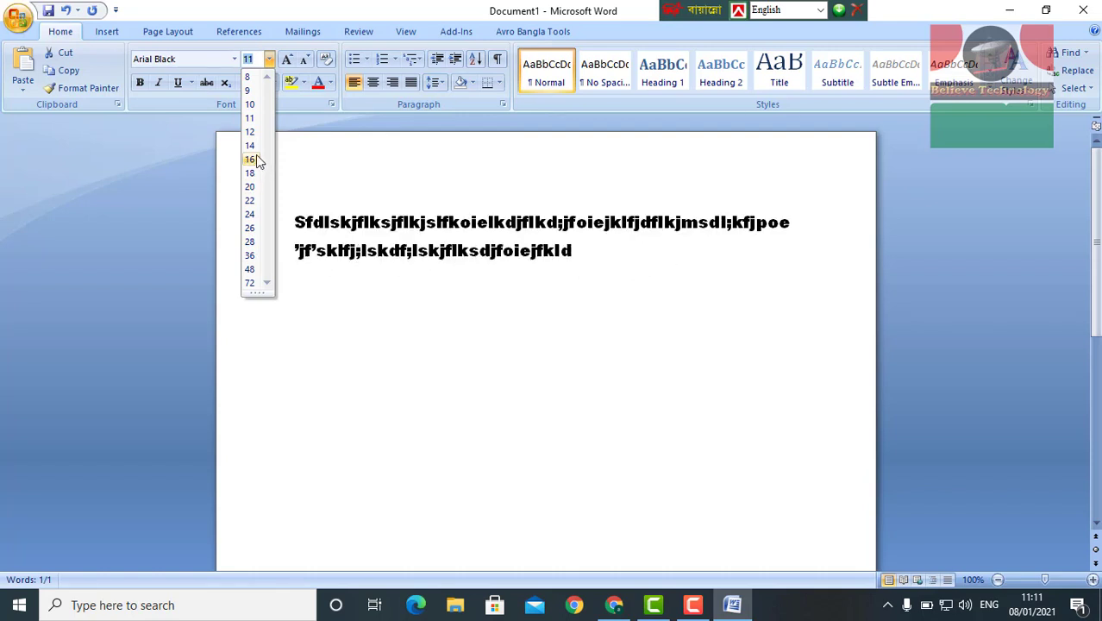
- Set the sample text to 22 point and select all three wrapped lines
{"action": "left_click", "coordinate": [249, 202]}
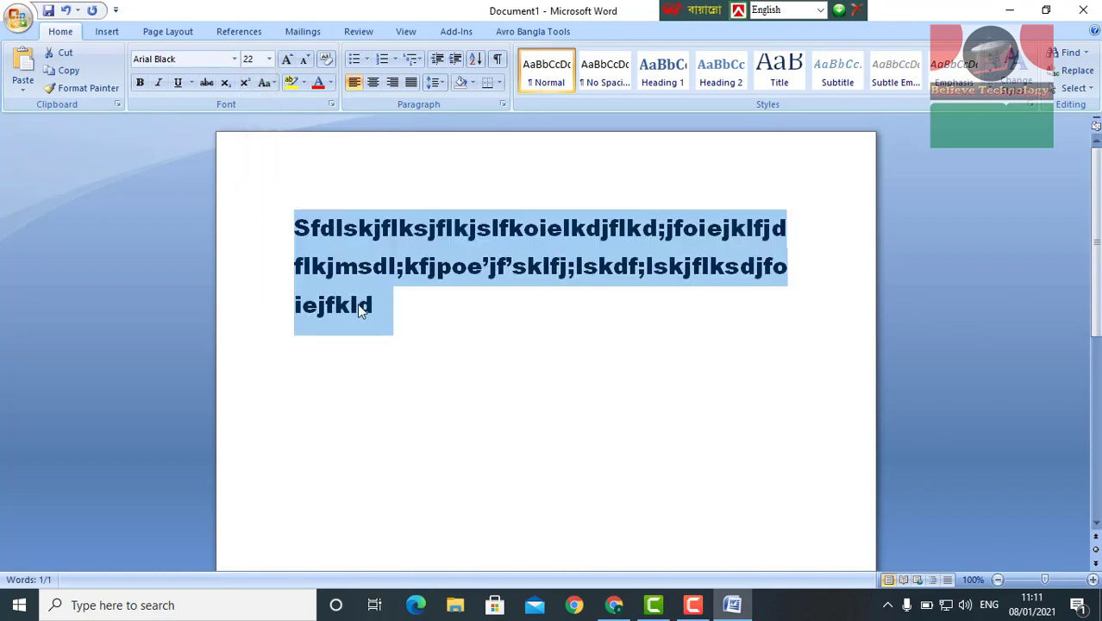
{"action": "left_click_drag", "start_coordinate": [398, 317], "coordinate": [271, 233]}
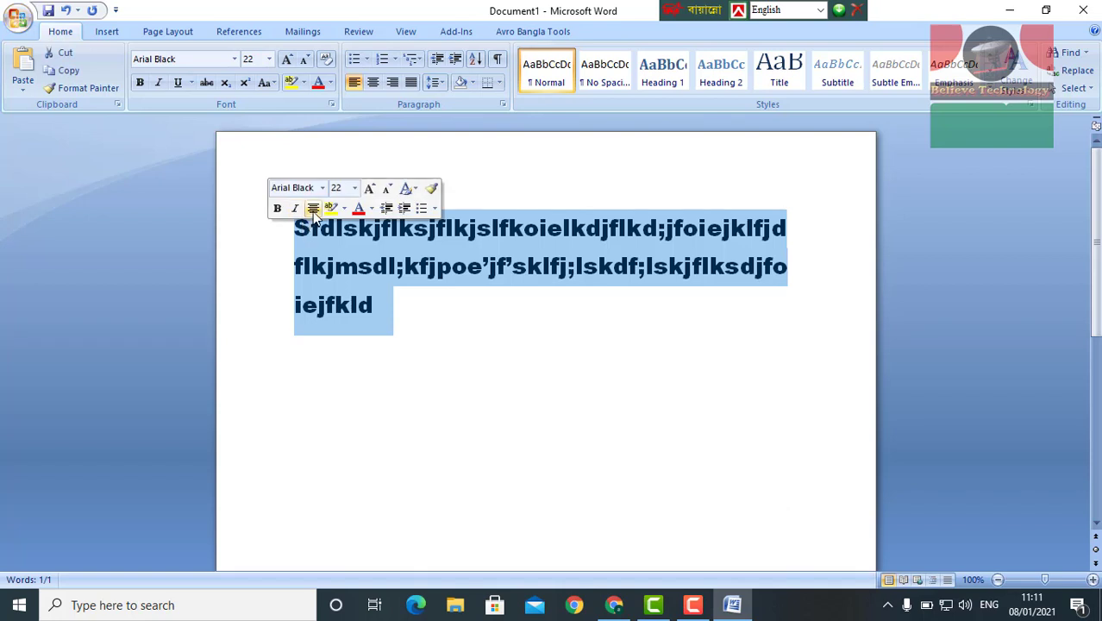
{"action": "left_click", "coordinate": [329, 83]}
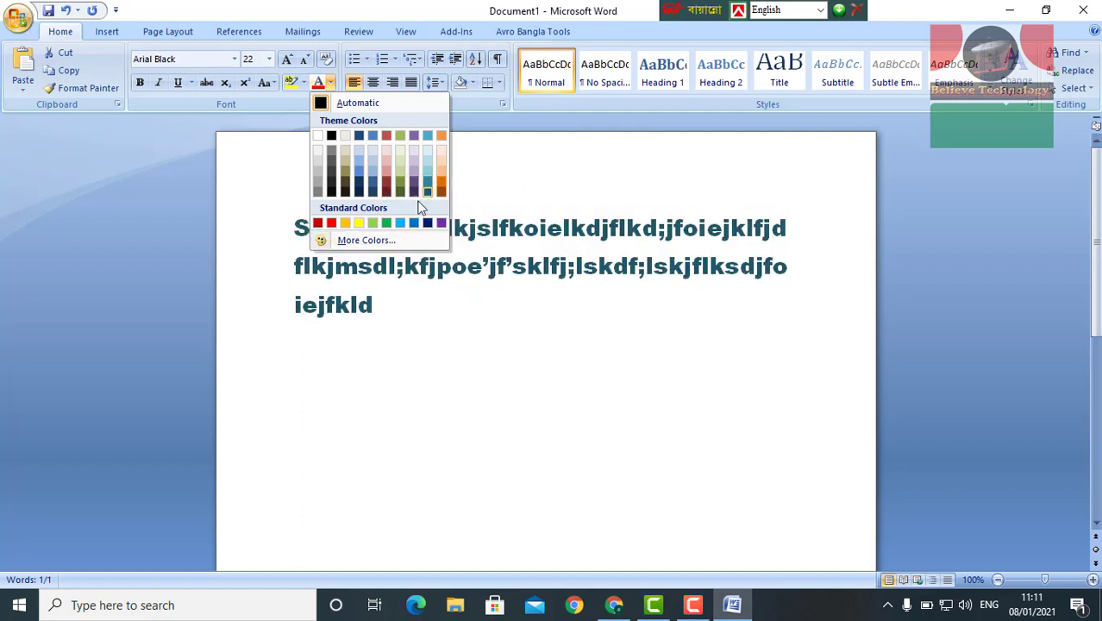
- Colour the selected text red and reselect the three red lines
{"action": "left_click", "coordinate": [332, 226]}
{"action": "left_click", "coordinate": [561, 342]}
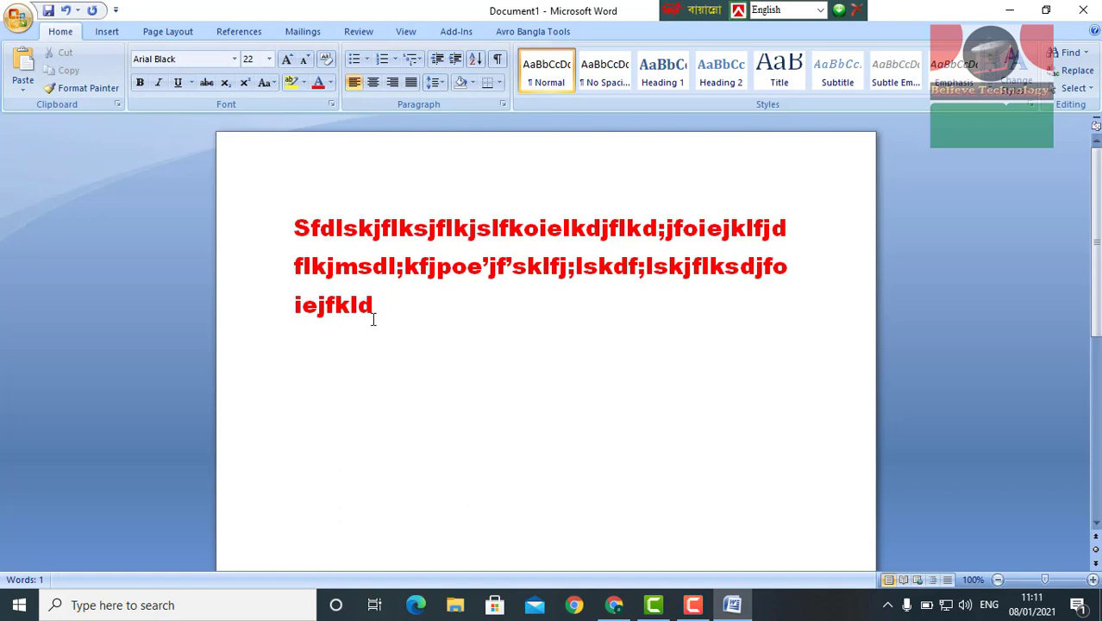
{"action": "left_click_drag", "start_coordinate": [372, 319], "coordinate": [276, 236]}
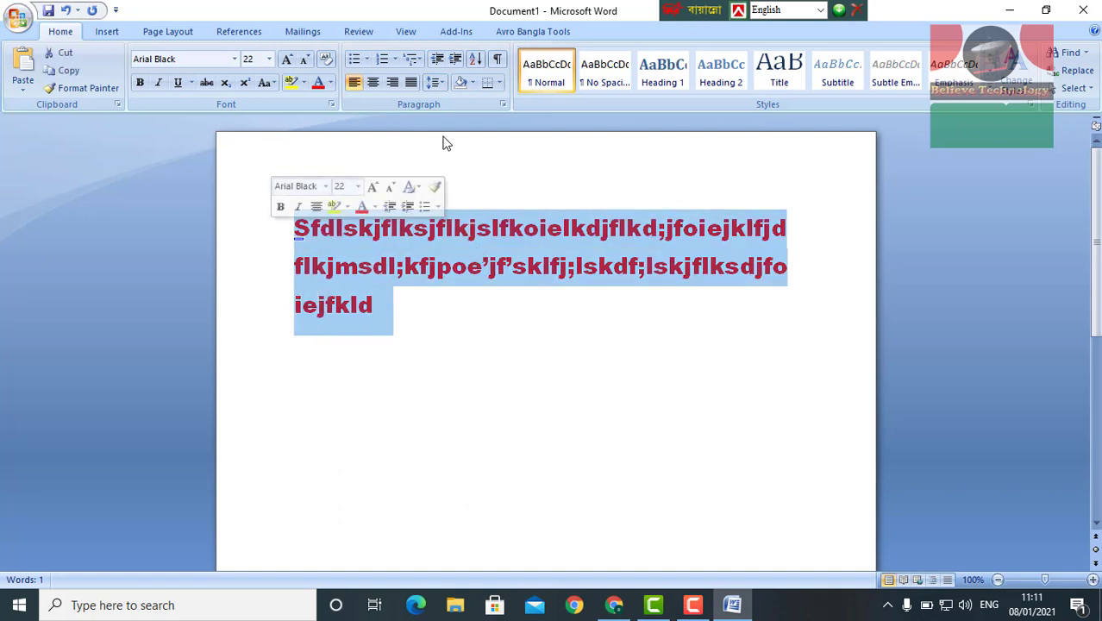
{"action": "left_click", "coordinate": [458, 166]}
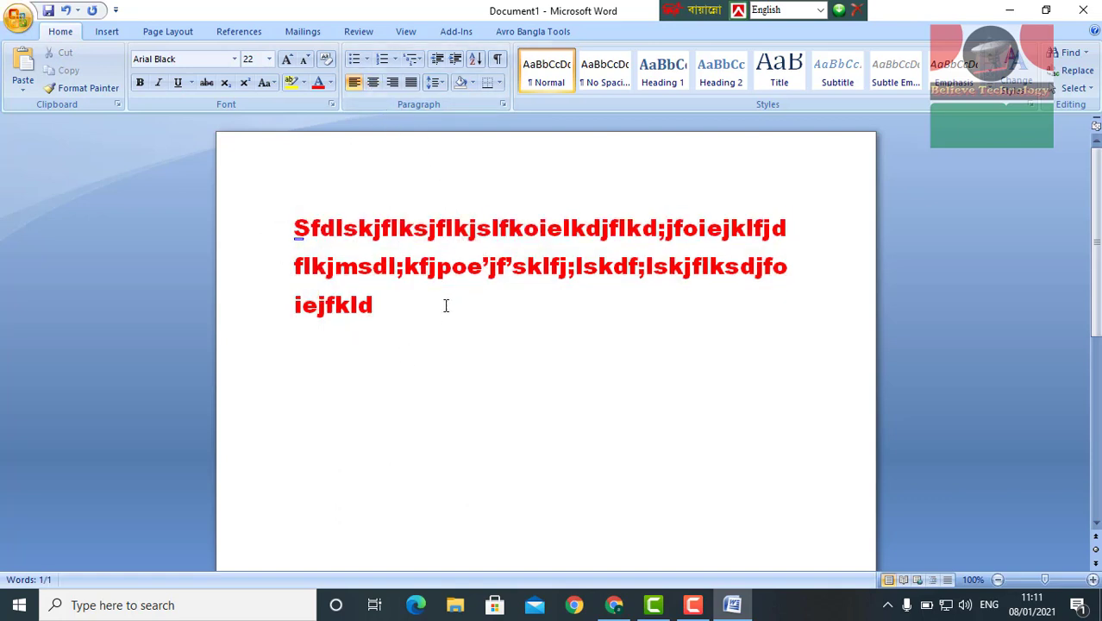
{"action": "left_click_drag", "start_coordinate": [445, 306], "coordinate": [289, 219]}
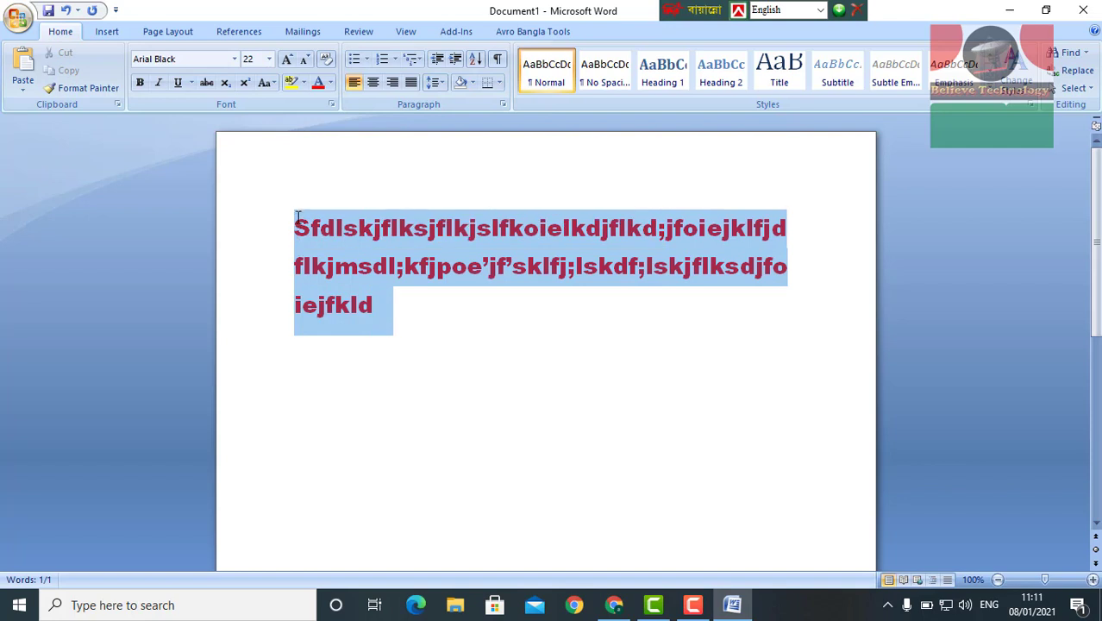
- Justify the paragraph after trying centre and right alignment
{"action": "left_click", "coordinate": [373, 83]}
{"action": "left_click", "coordinate": [393, 84]}
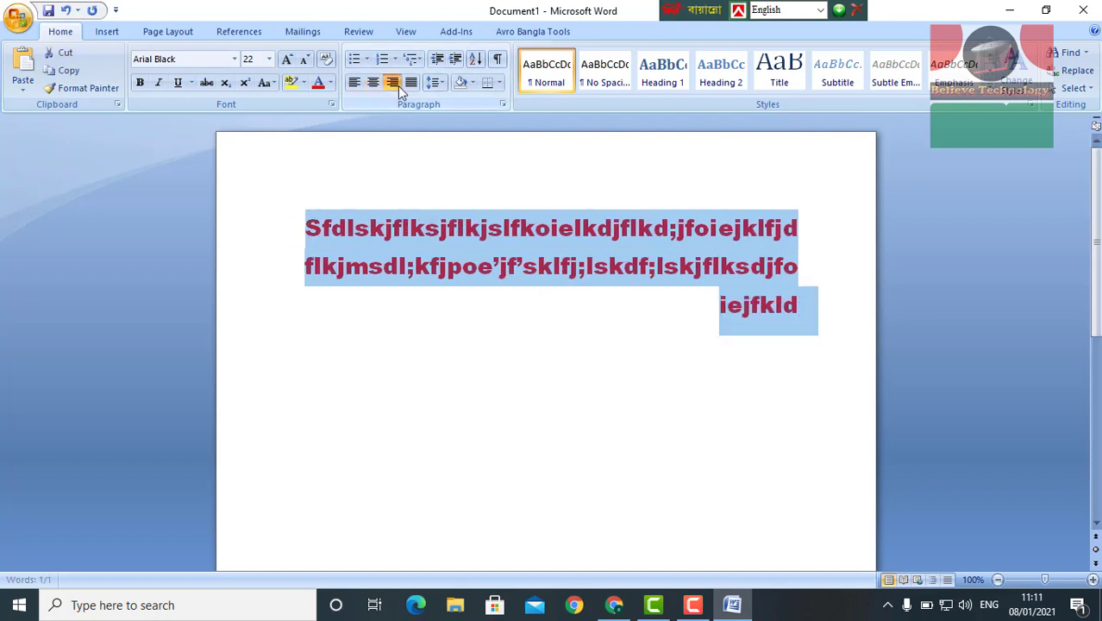
{"action": "left_click", "coordinate": [412, 83]}
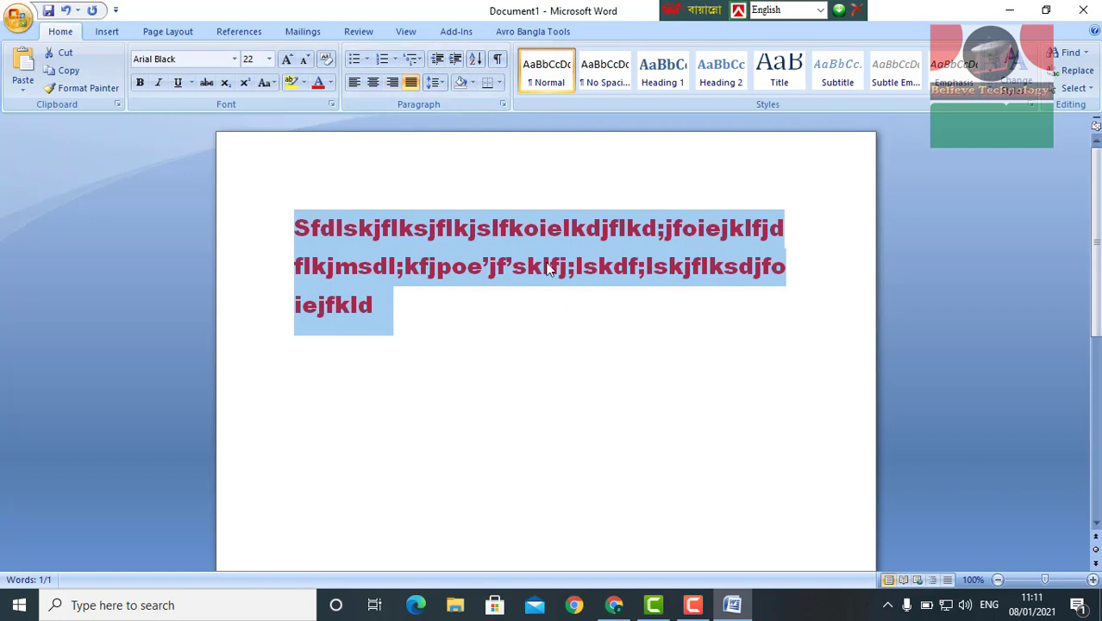
{"action": "left_click", "coordinate": [606, 71]}
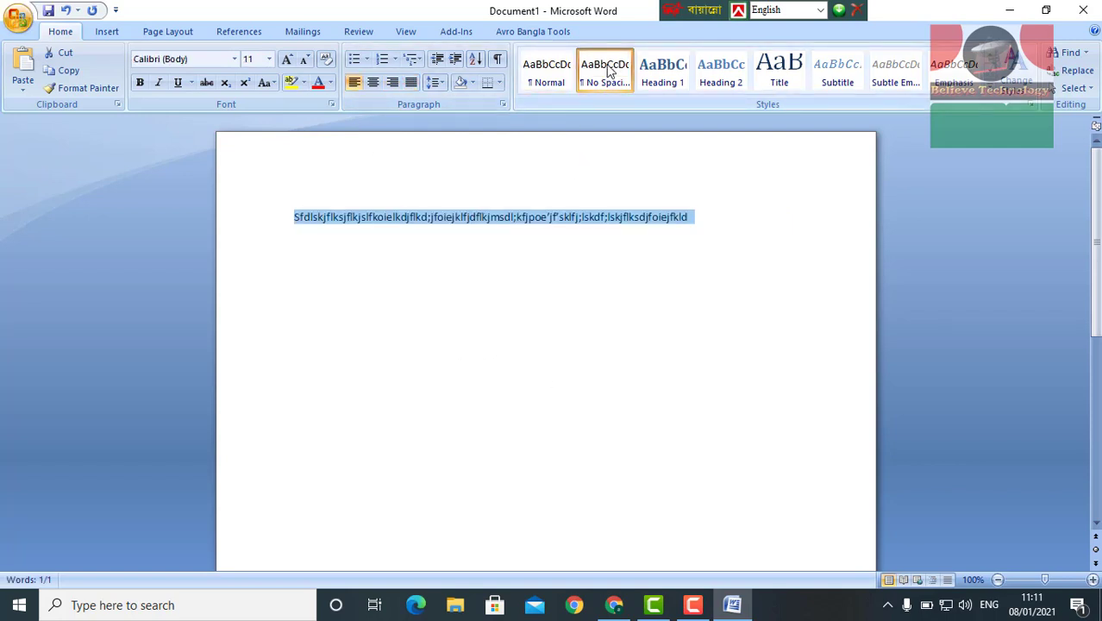
{"action": "left_click", "coordinate": [556, 80]}
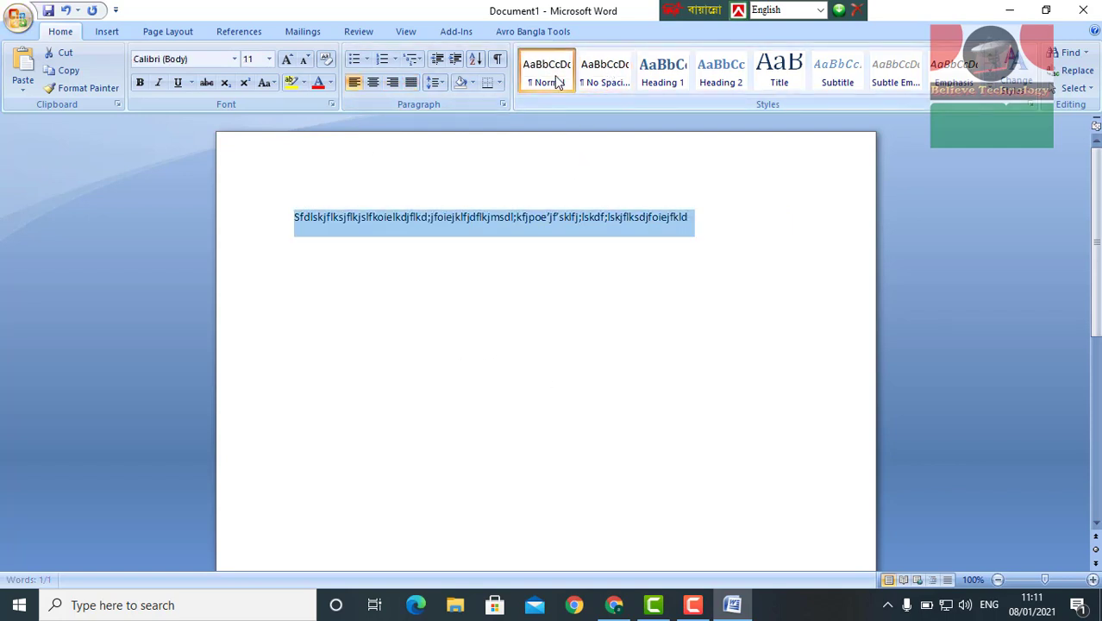
{"action": "left_click", "coordinate": [661, 71]}
{"action": "left_click", "coordinate": [714, 71]}
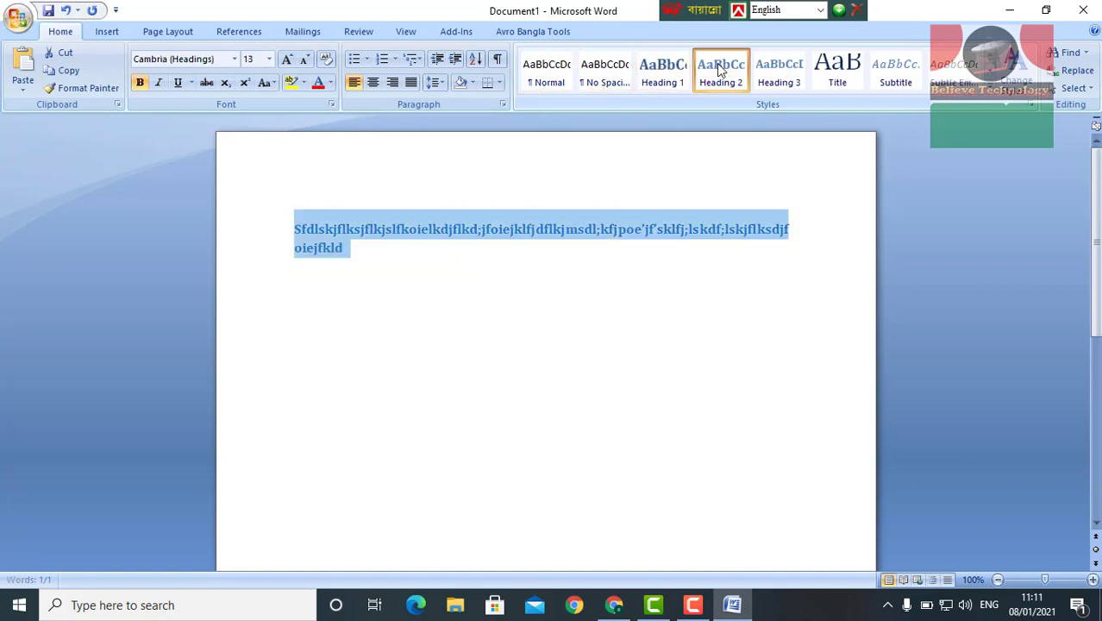
{"action": "left_click", "coordinate": [788, 76]}
{"action": "left_click", "coordinate": [832, 77]}
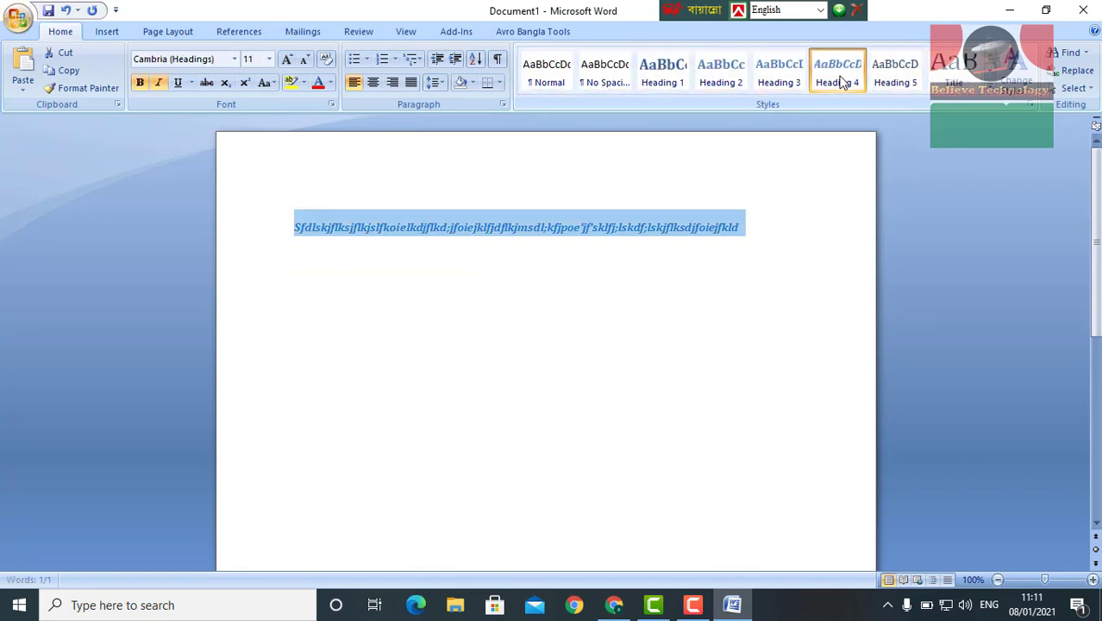
{"action": "left_click", "coordinate": [946, 74]}
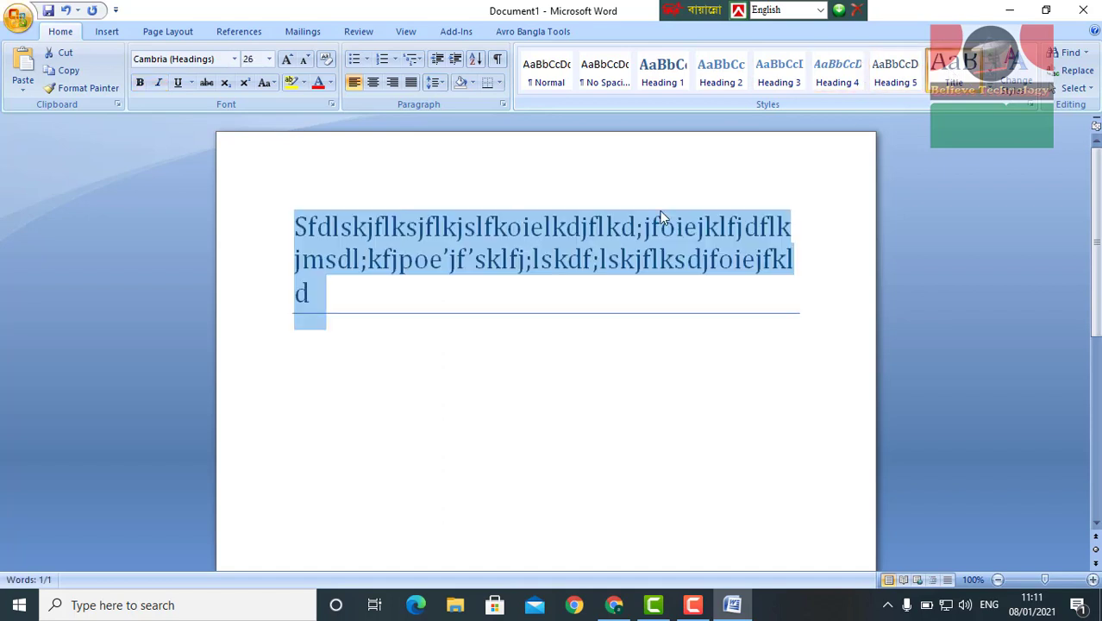
{"action": "left_click", "coordinate": [546, 72]}
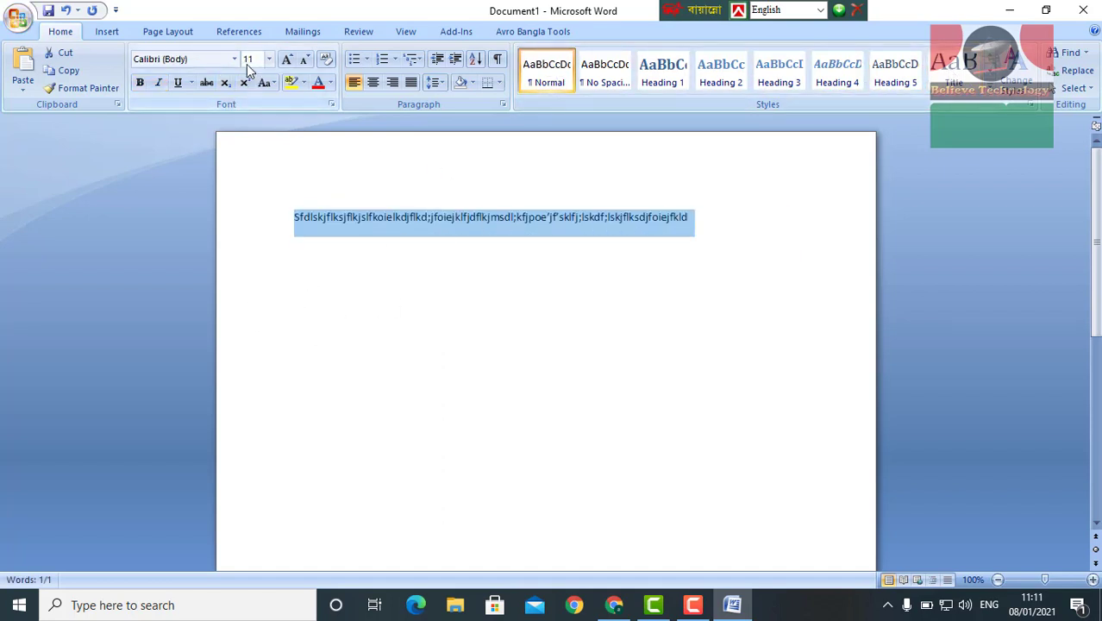
- Set the paragraph to 24 point Arial Black
{"action": "left_click", "coordinate": [268, 60]}
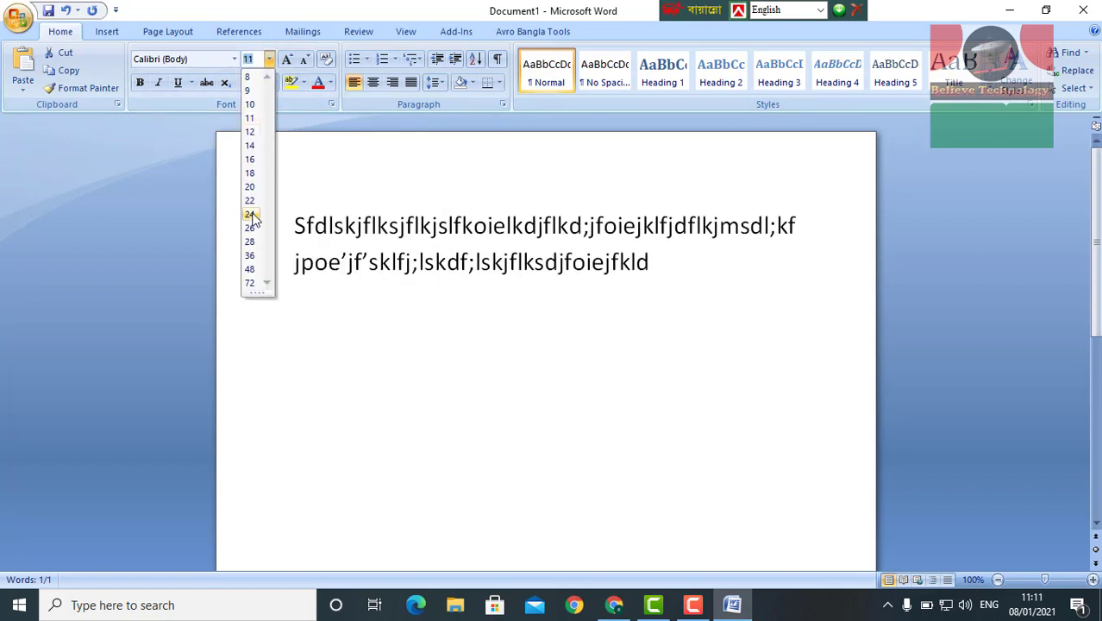
{"action": "left_click", "coordinate": [250, 214]}
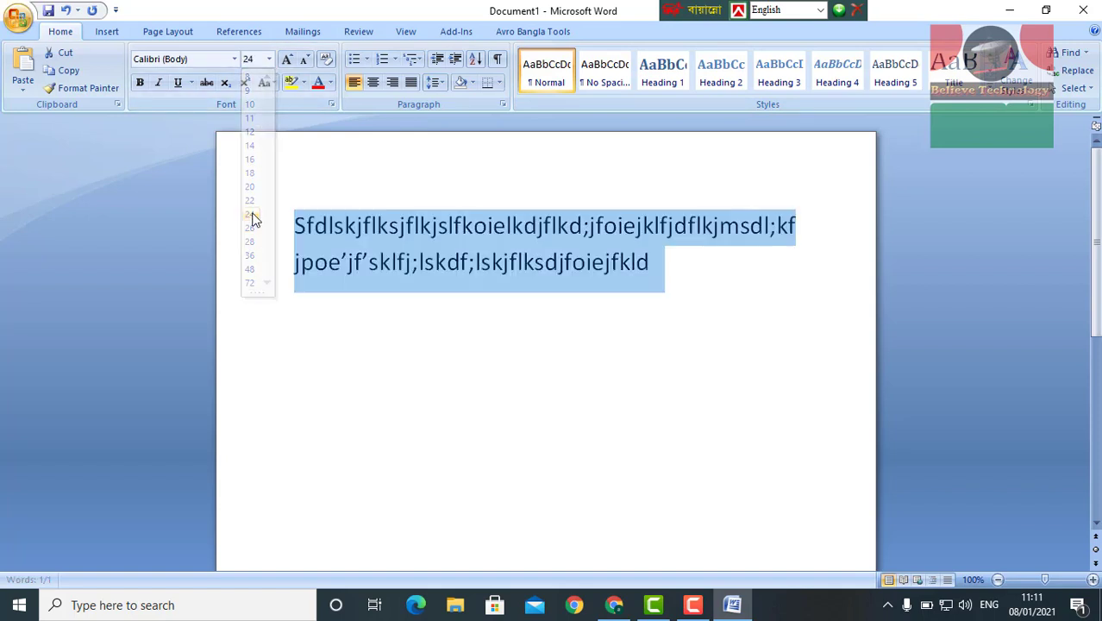
{"action": "left_click", "coordinate": [234, 59]}
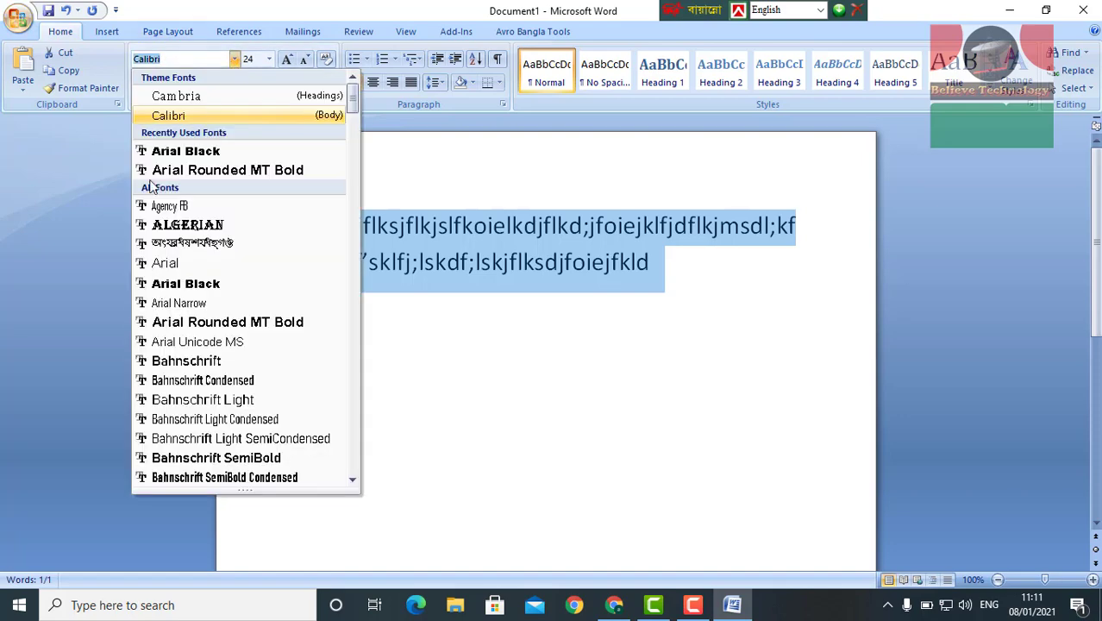
{"action": "left_click", "coordinate": [184, 282]}
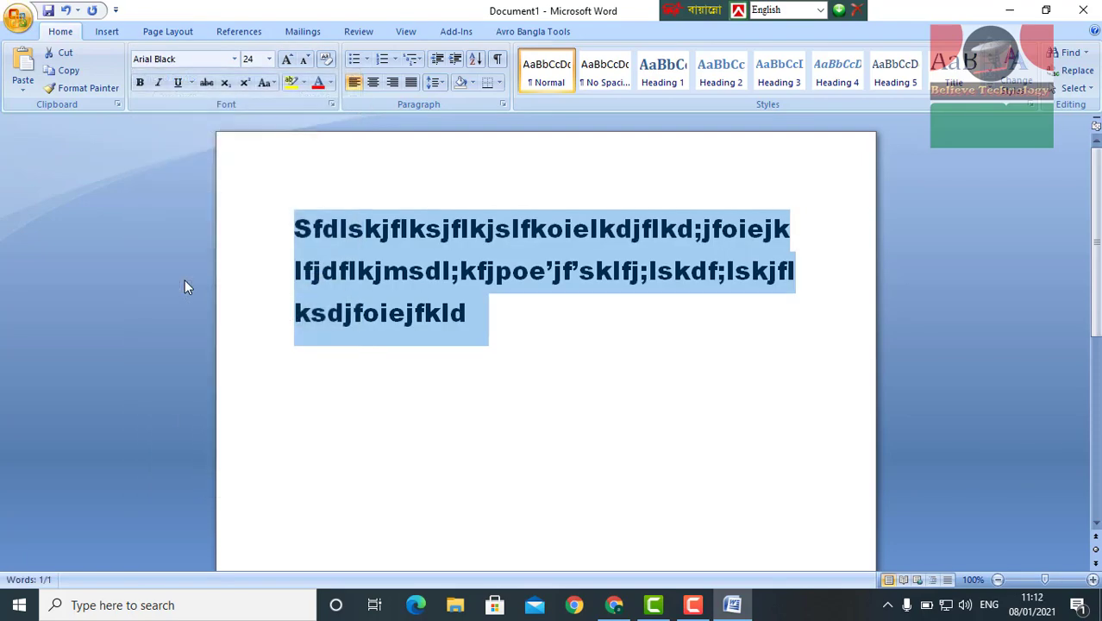
- Bring the text size down to 22 point and make the paragraph a bulleted item
{"action": "mouse_move", "coordinate": [507, 302]}
{"action": "left_mouse_down"}
{"action": "mouse_move", "coordinate": [328, 285]}
{"action": "mouse_move", "coordinate": [277, 238]}
{"action": "left_mouse_up"}
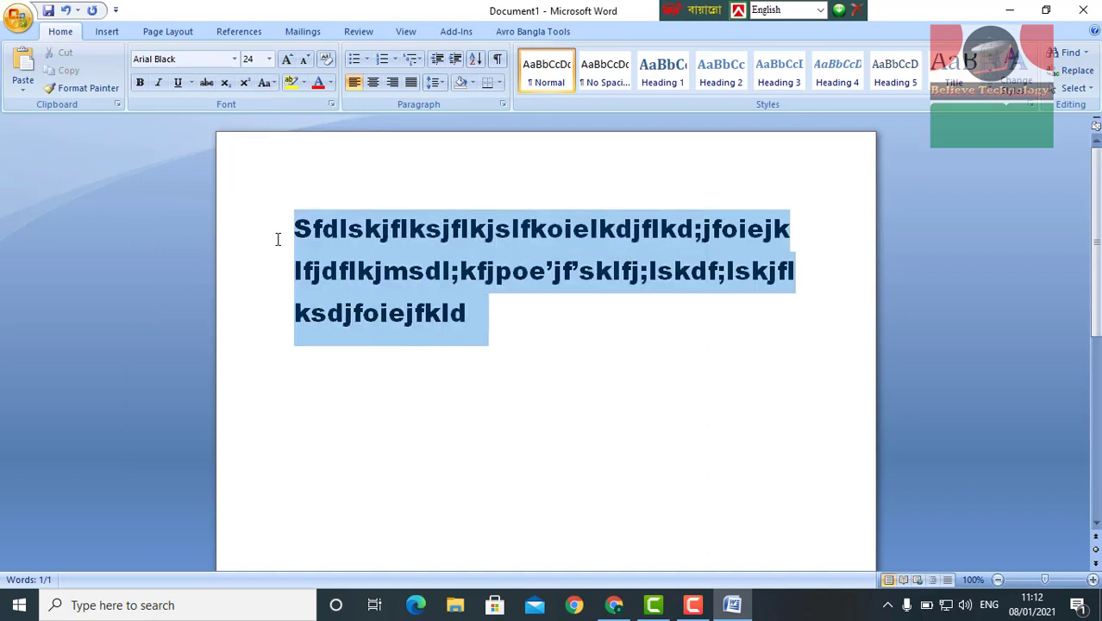
{"action": "left_click", "coordinate": [306, 61]}
{"action": "left_click", "coordinate": [305, 60]}
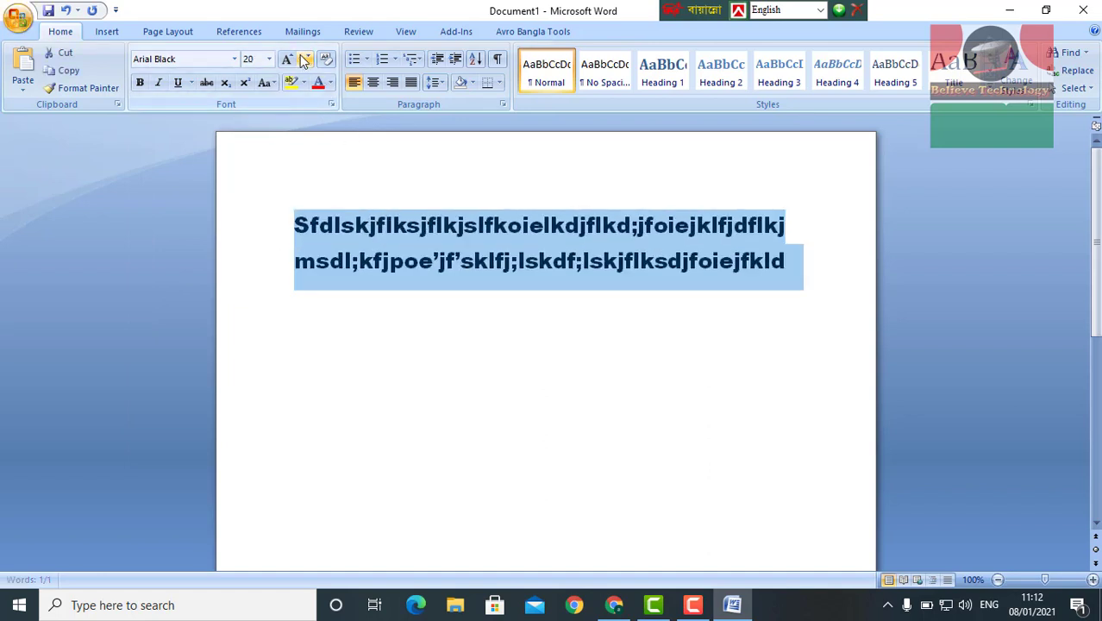
{"action": "left_click", "coordinate": [287, 59]}
{"action": "left_click", "coordinate": [306, 60]}
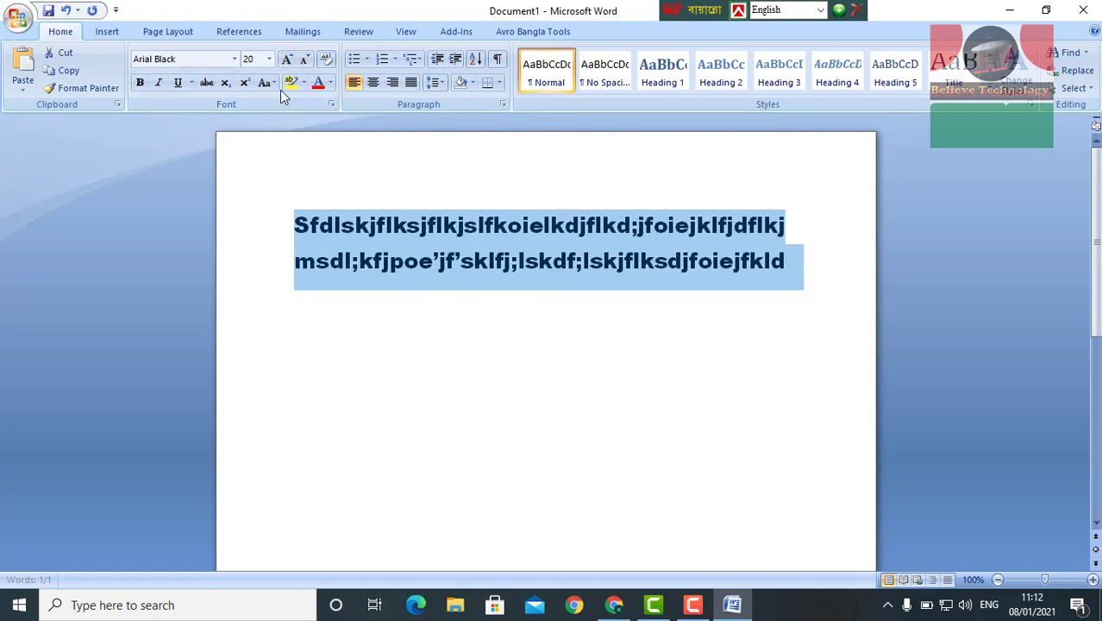
{"action": "left_click", "coordinate": [287, 58]}
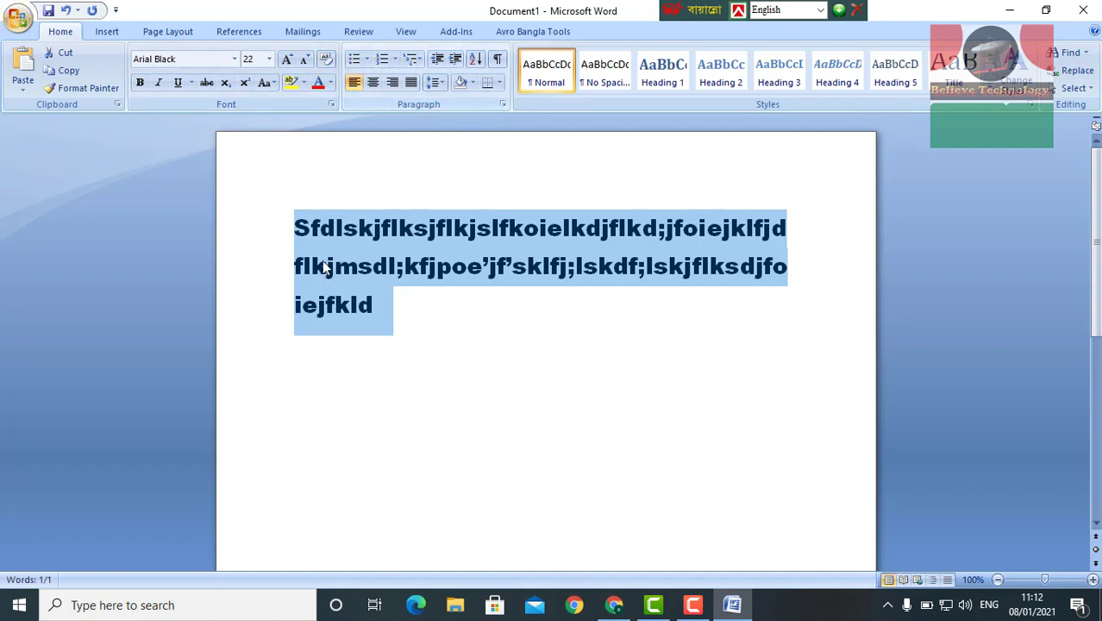
{"action": "left_click", "coordinate": [353, 58]}
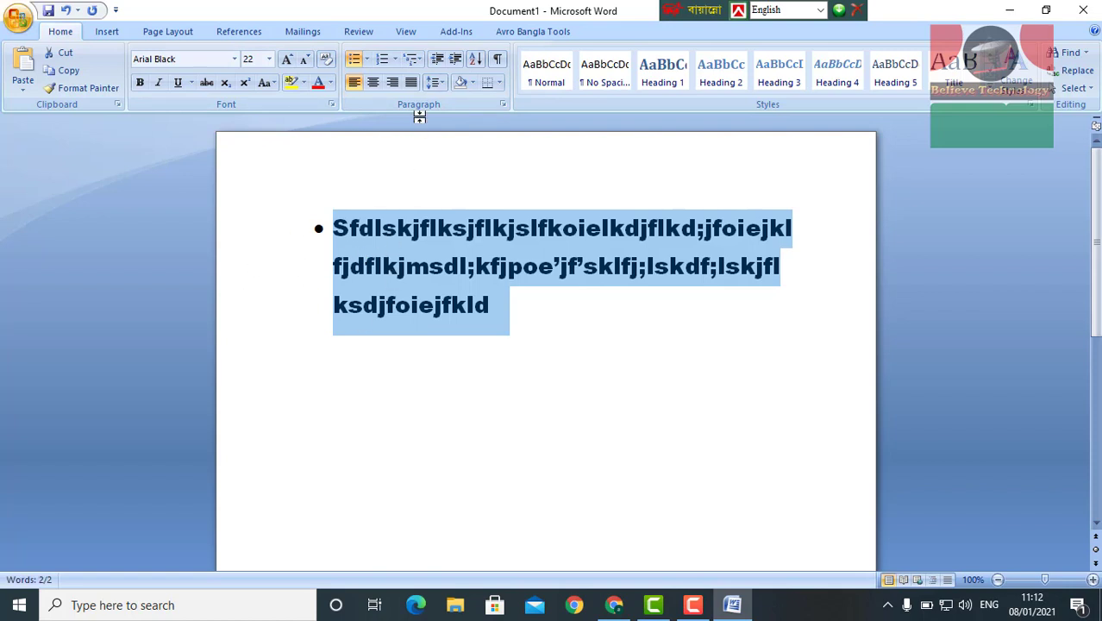
- Number the paragraph with the 1) style from the Multilevel List
{"action": "left_click", "coordinate": [385, 59]}
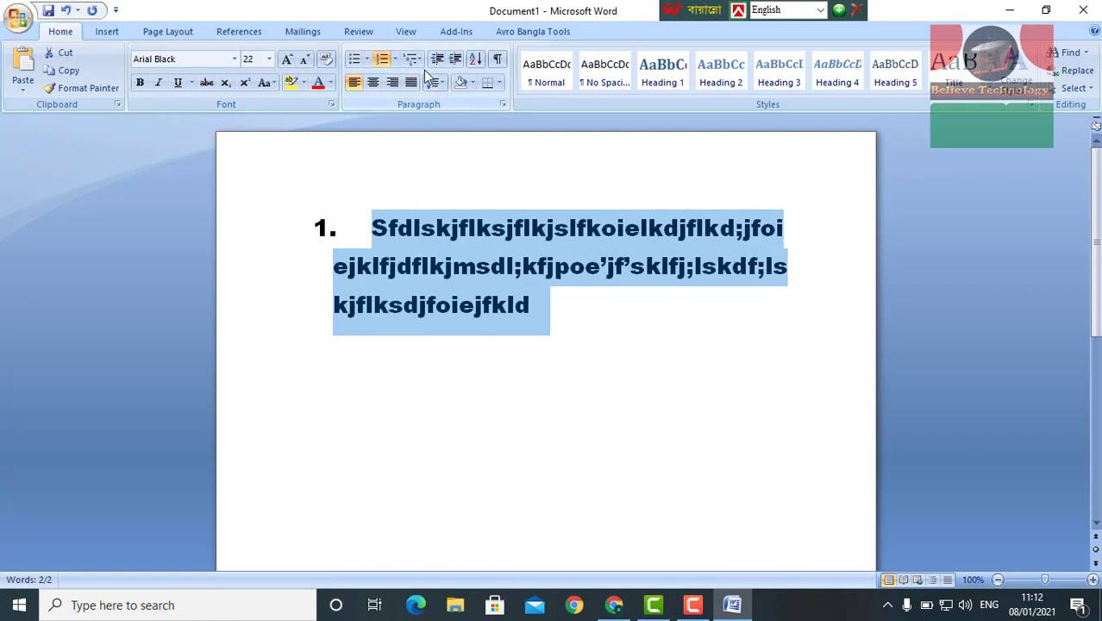
{"action": "left_click", "coordinate": [417, 60]}
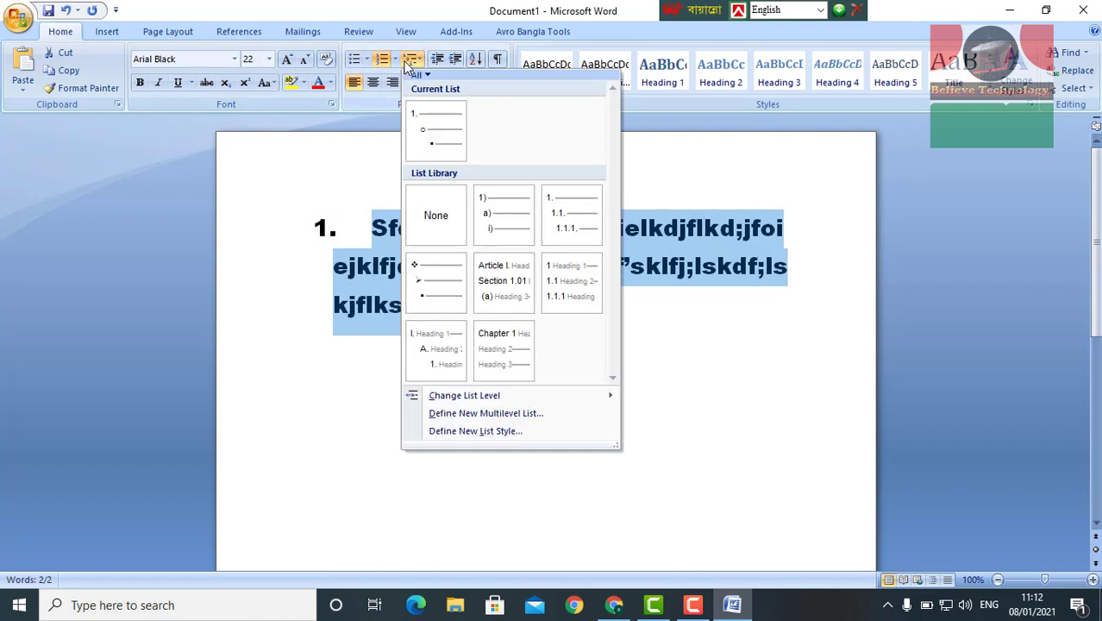
{"action": "left_click", "coordinate": [412, 60]}
{"action": "left_click", "coordinate": [411, 62]}
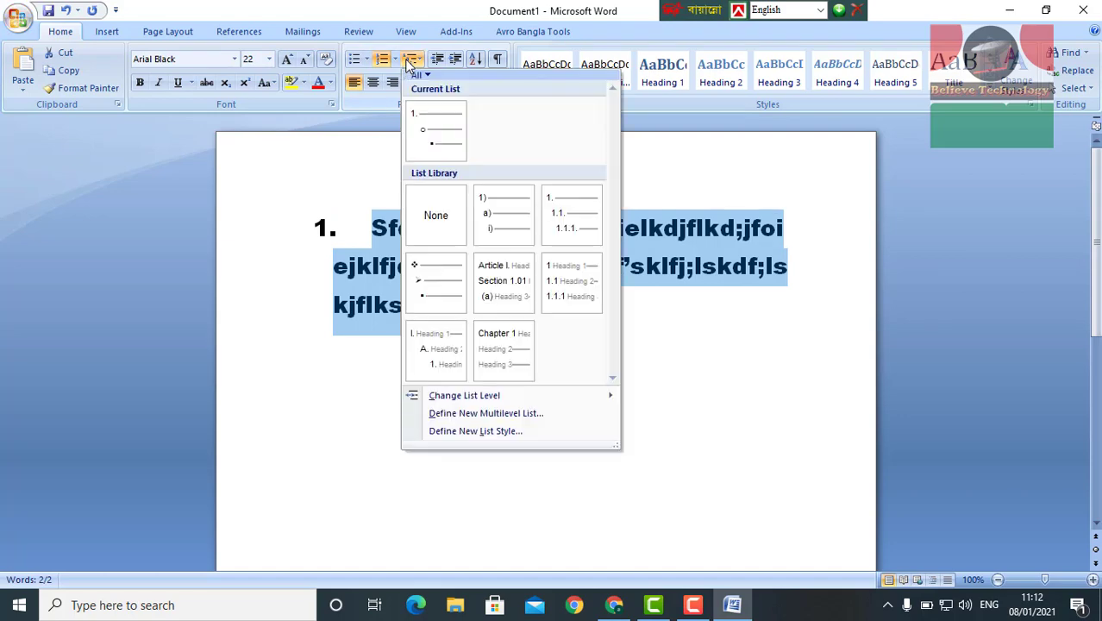
{"action": "left_click", "coordinate": [498, 217]}
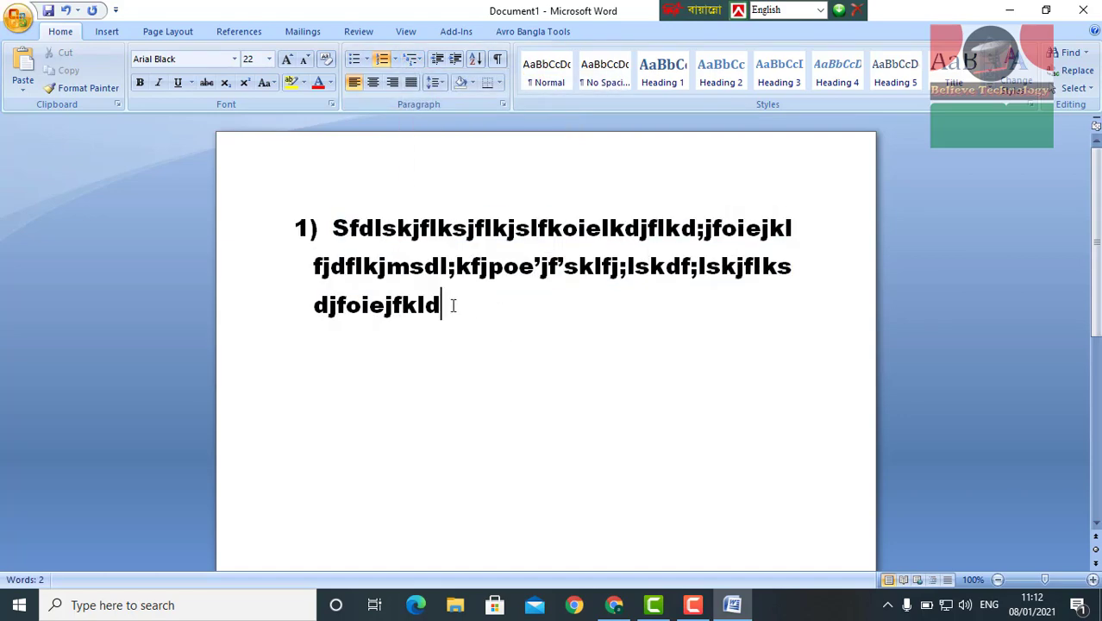
- Increase the paragraph's indent and set its line spacing to 1.0 after trying 2.5
{"action": "left_click_drag", "start_coordinate": [453, 304], "coordinate": [317, 241]}
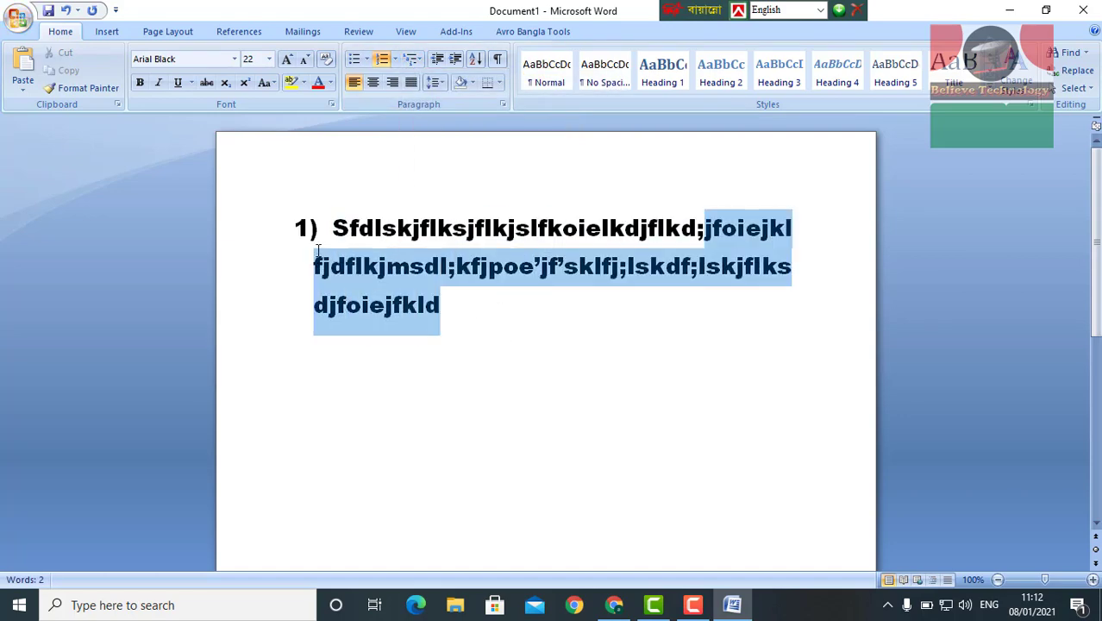
{"action": "left_click", "coordinate": [454, 59]}
{"action": "left_click", "coordinate": [435, 83]}
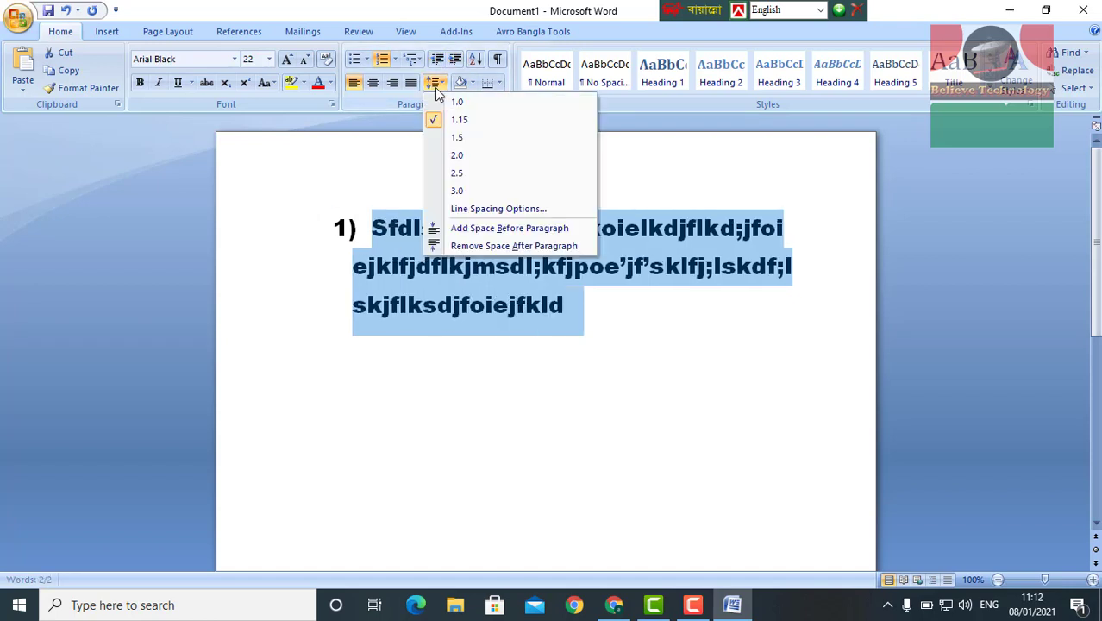
{"action": "left_click", "coordinate": [472, 173]}
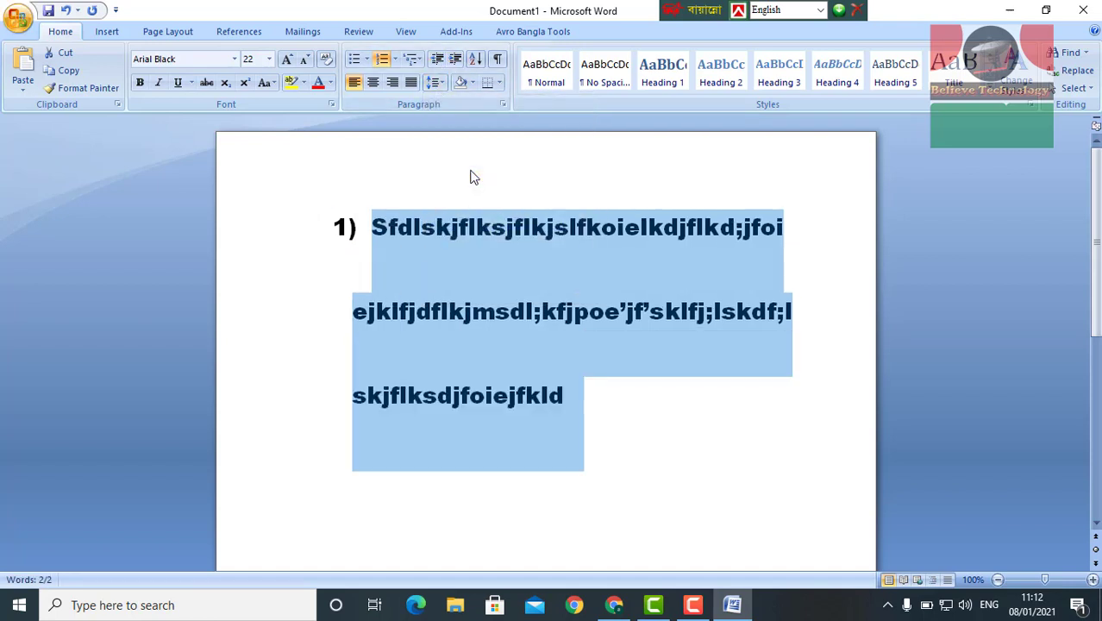
{"action": "left_click", "coordinate": [733, 430]}
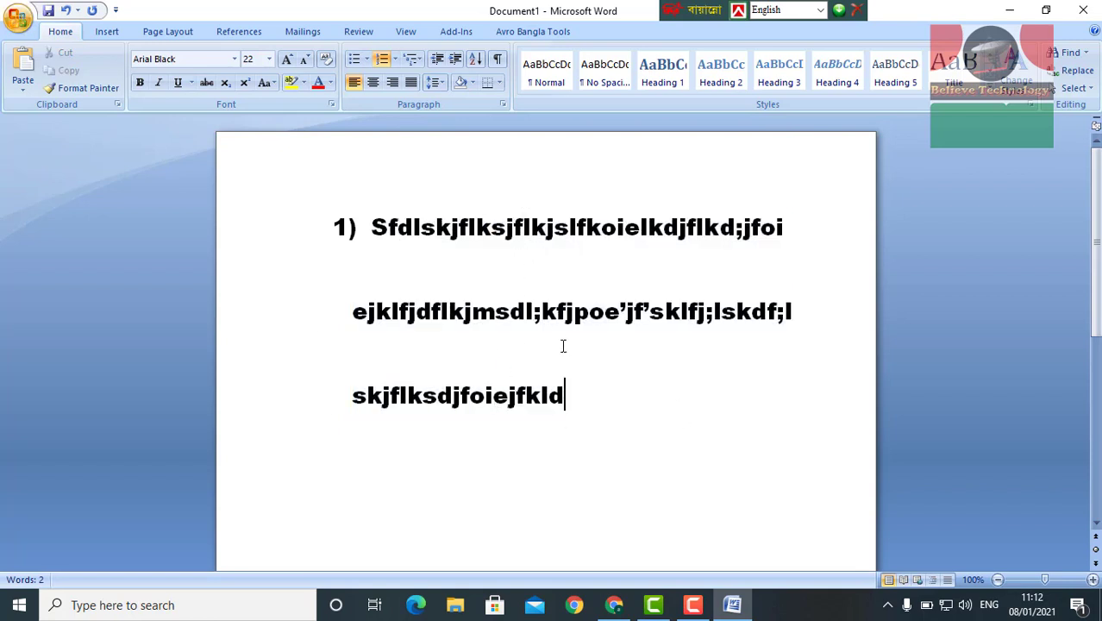
{"action": "left_click_drag", "start_coordinate": [567, 414], "coordinate": [313, 227]}
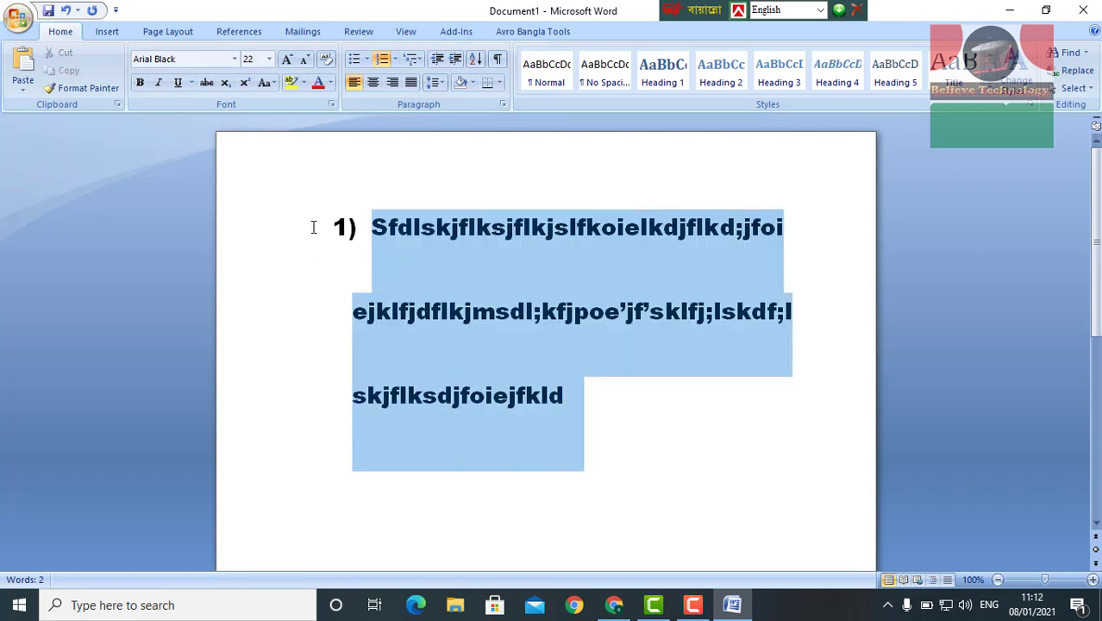
{"action": "left_click", "coordinate": [437, 82]}
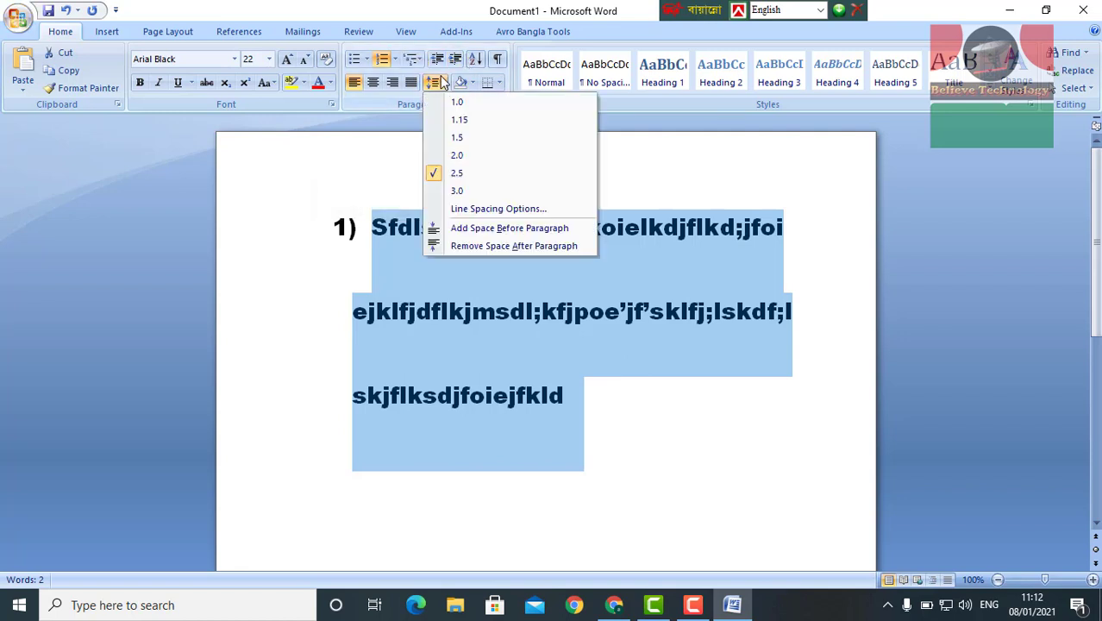
{"action": "left_click", "coordinate": [481, 104]}
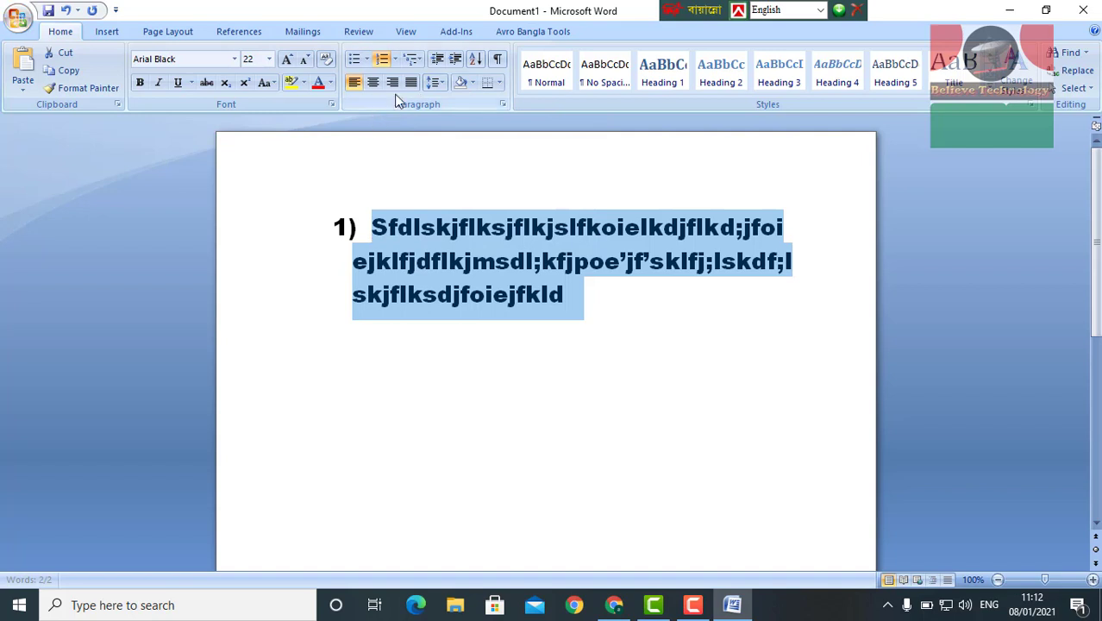
- Add left, right and bottom borders to the numbered paragraph
{"action": "left_click", "coordinate": [500, 84]}
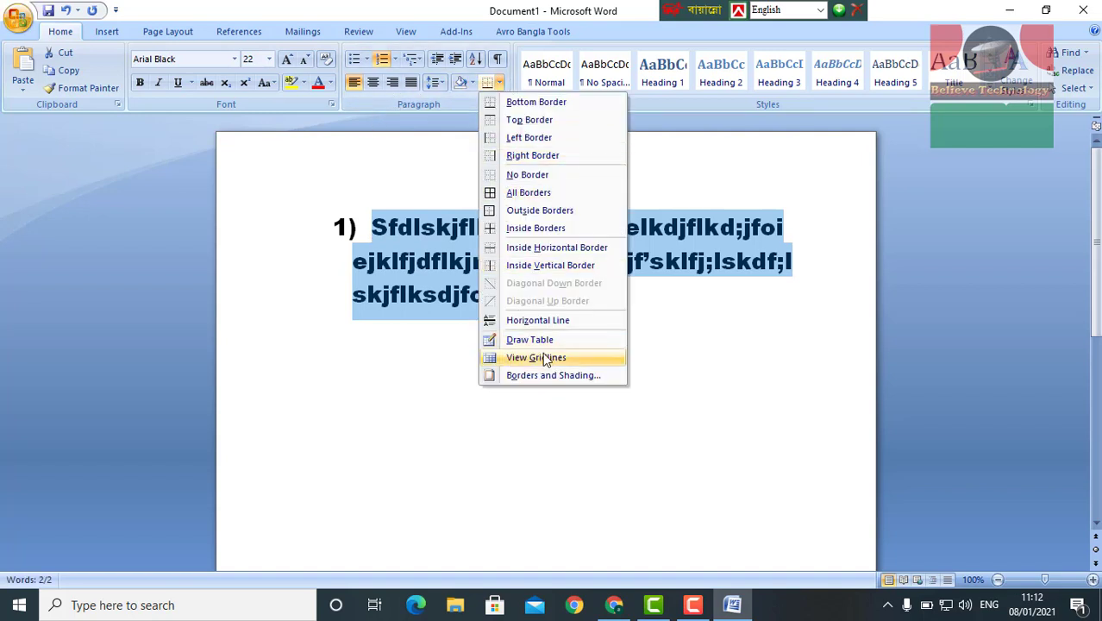
{"action": "left_click", "coordinate": [505, 142]}
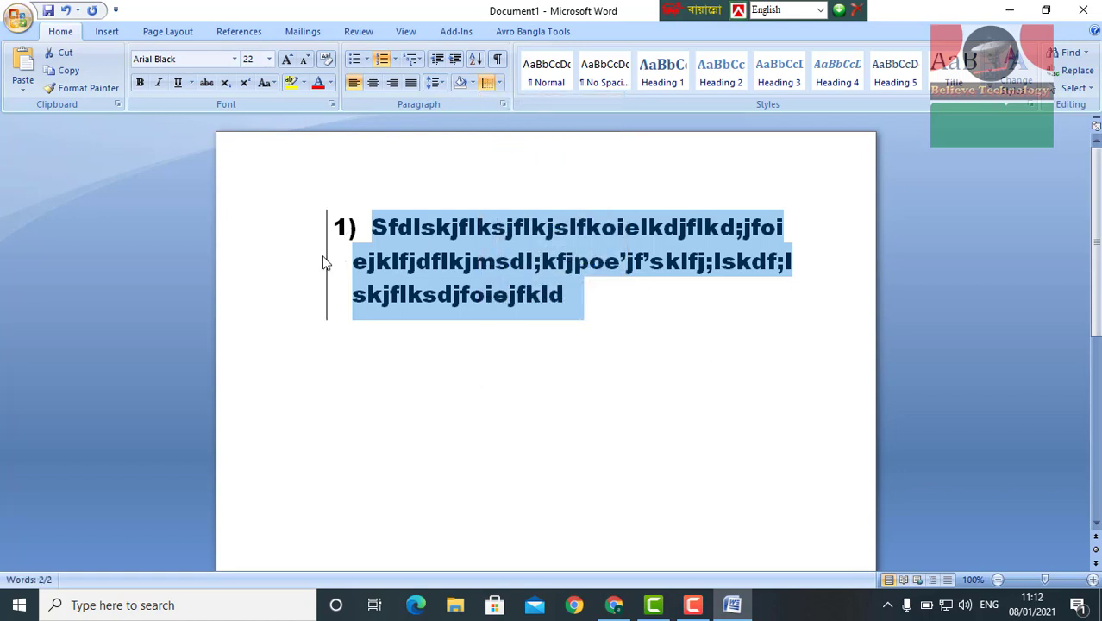
{"action": "left_click", "coordinate": [499, 82]}
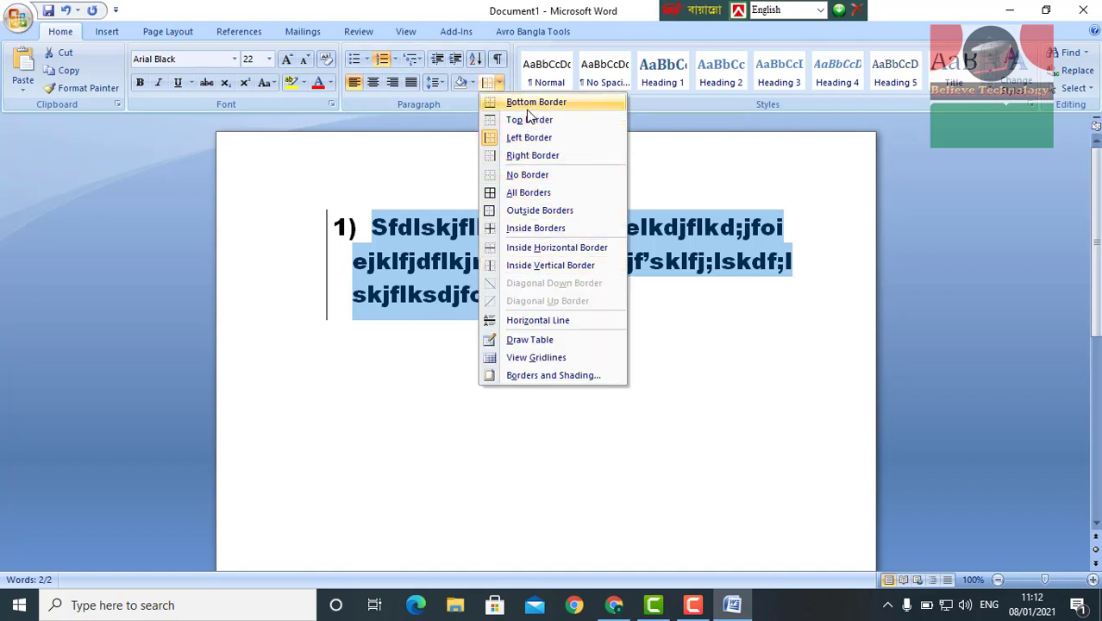
{"action": "left_click", "coordinate": [490, 159]}
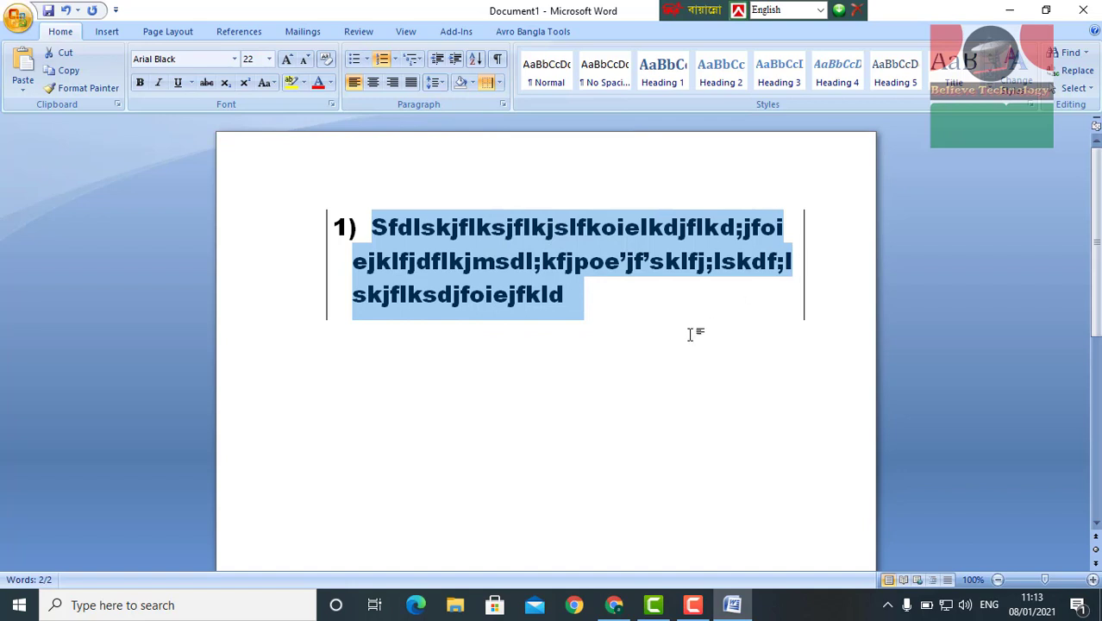
{"action": "left_click", "coordinate": [499, 83]}
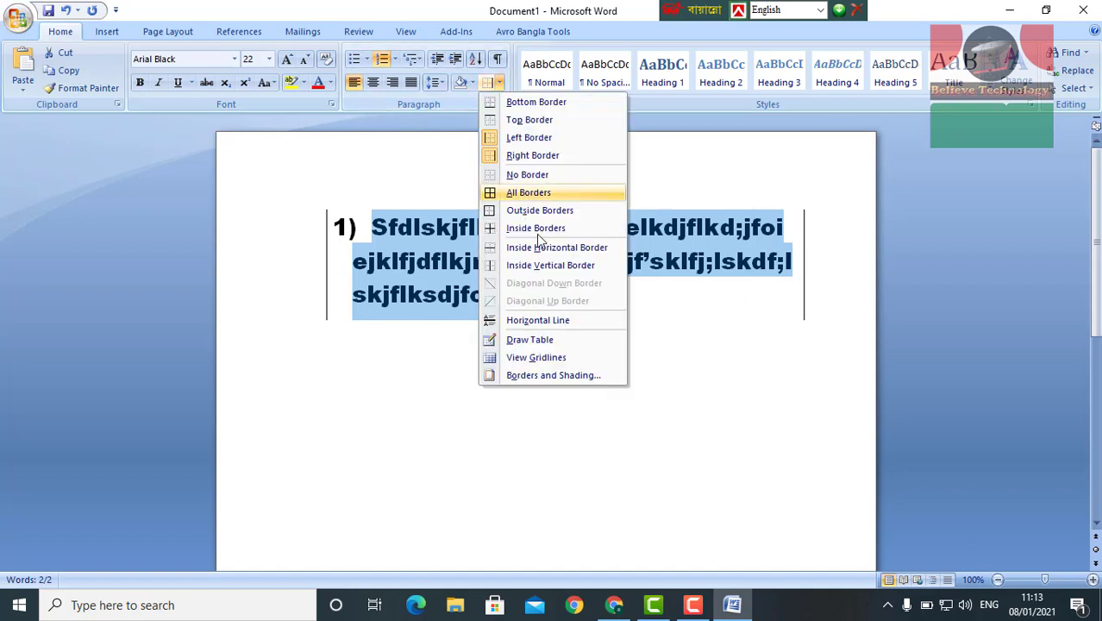
{"action": "left_click", "coordinate": [493, 102]}
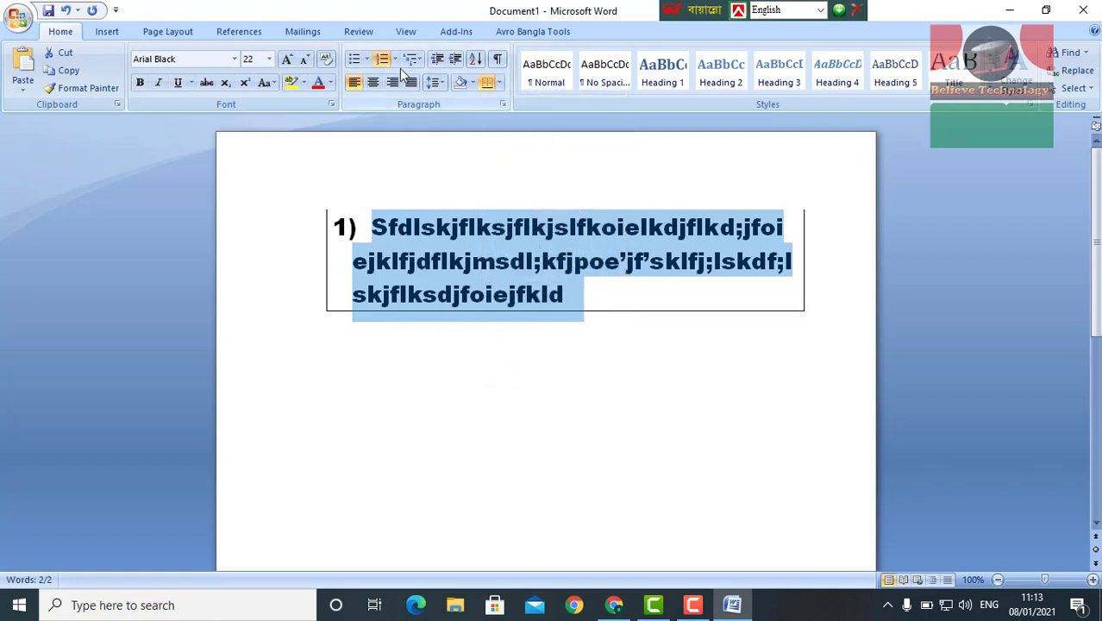
- Complete the box with top and bottom borders, then place the cursor after the last word
{"action": "left_click", "coordinate": [487, 83]}
{"action": "left_click", "coordinate": [500, 84]}
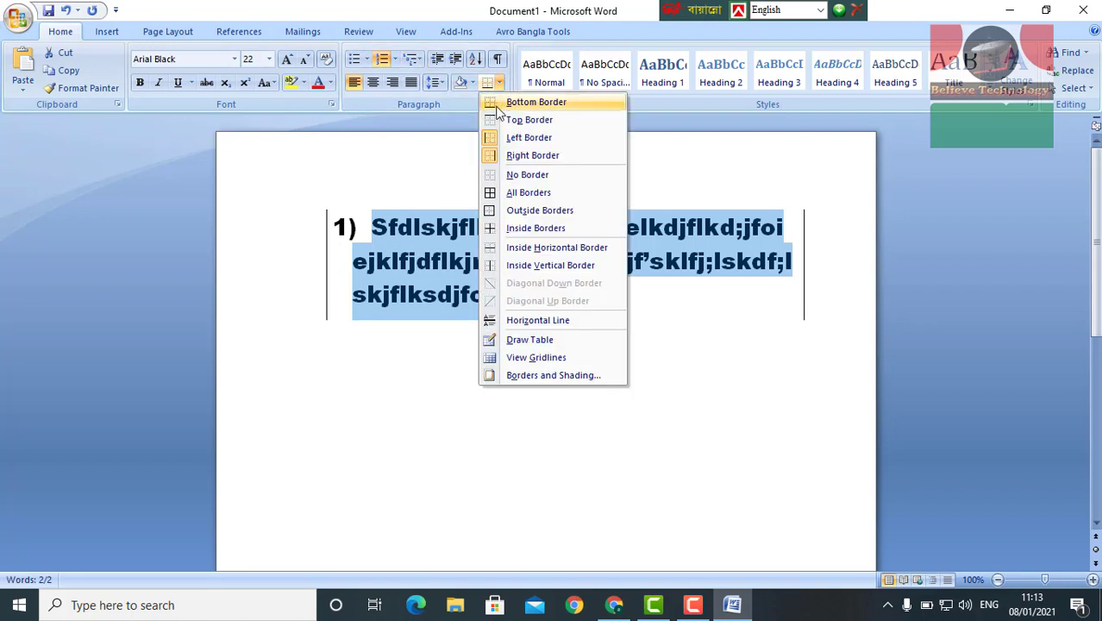
{"action": "left_click", "coordinate": [527, 120]}
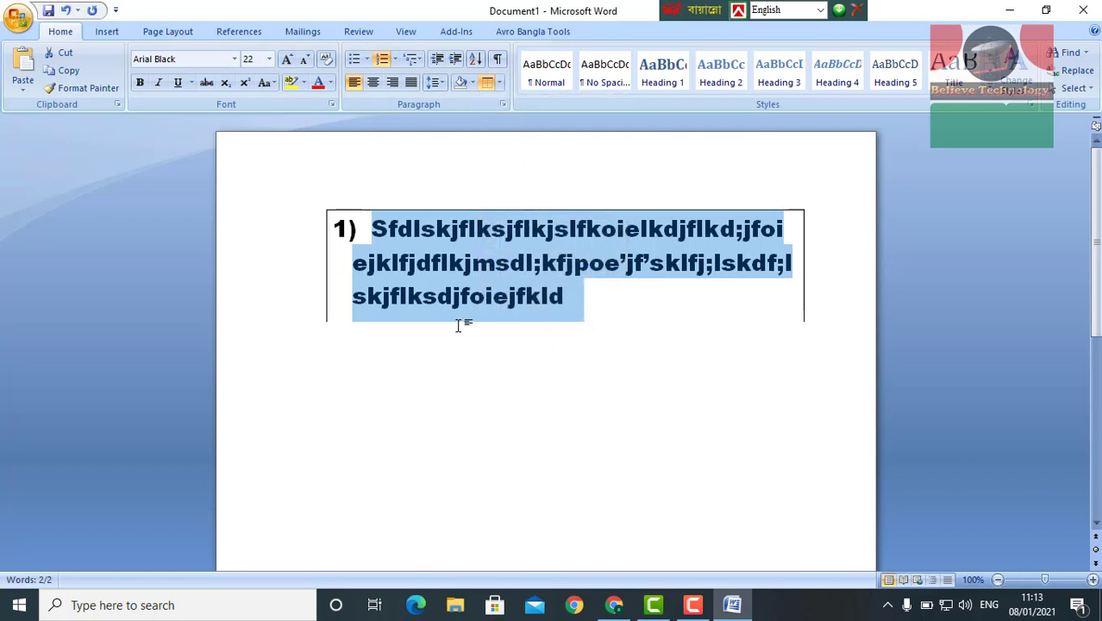
{"action": "left_click", "coordinate": [498, 84]}
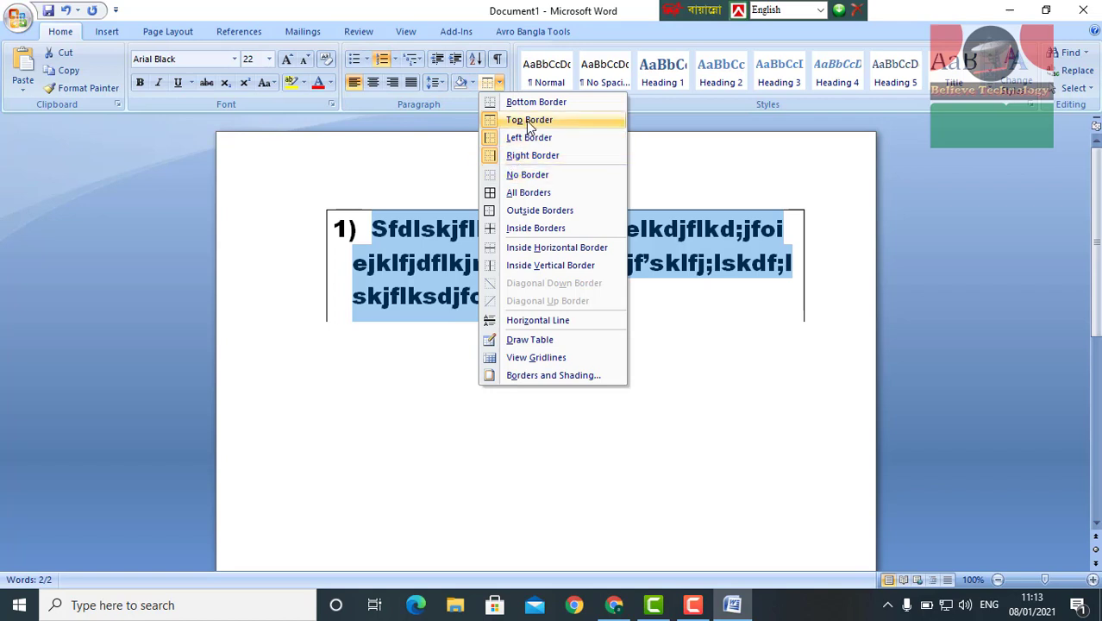
{"action": "left_click", "coordinate": [530, 102]}
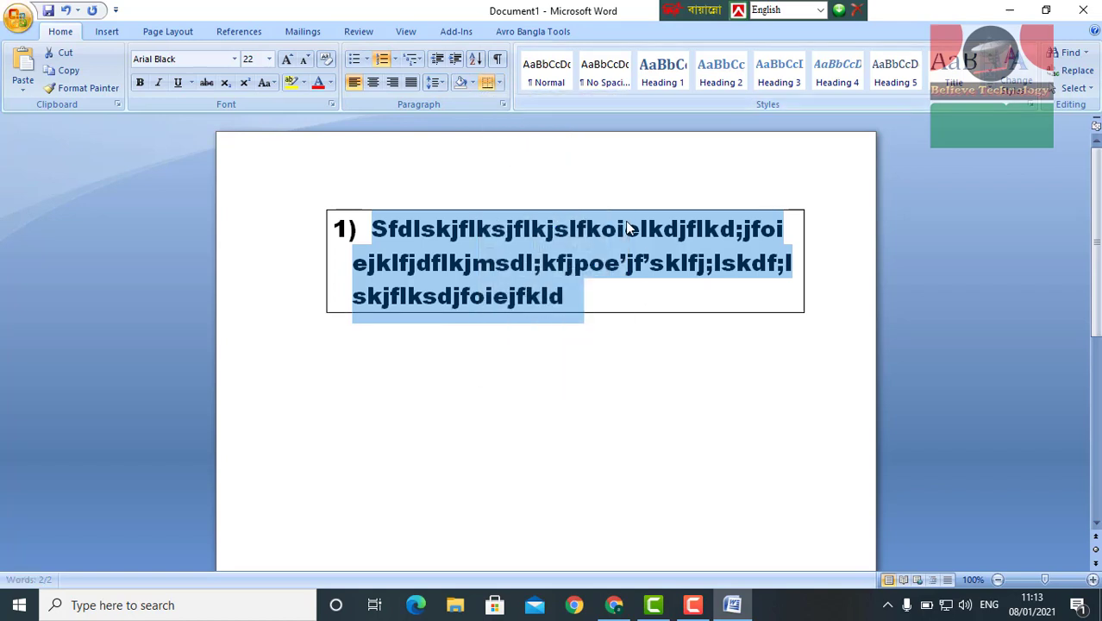
{"action": "left_click", "coordinate": [470, 375]}
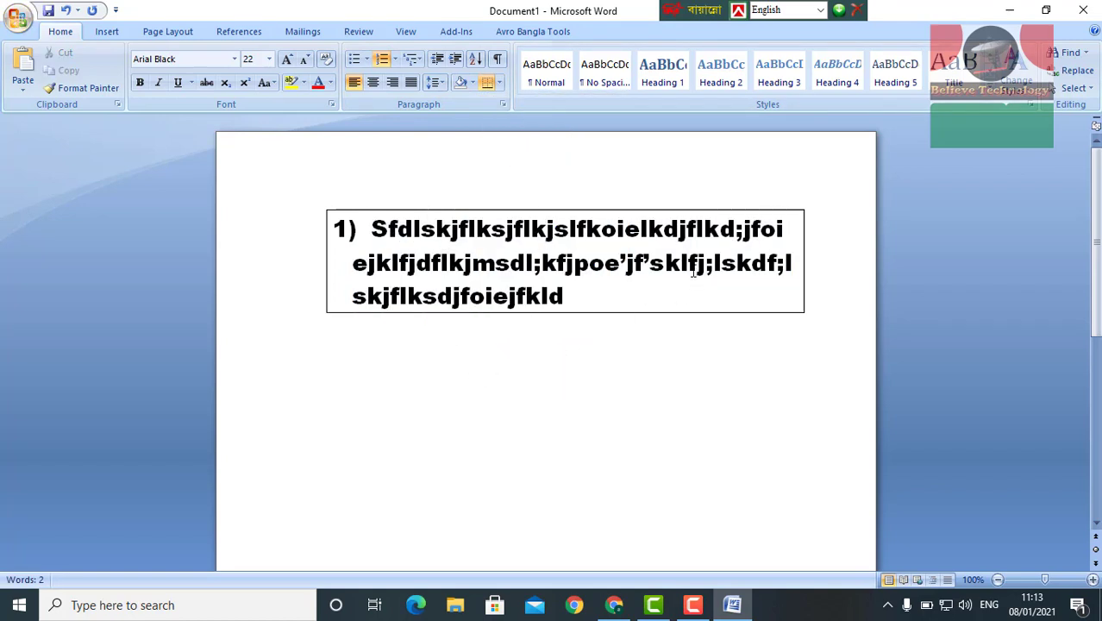
{"action": "left_click_drag", "start_coordinate": [743, 229], "coordinate": [485, 328]}
{"action": "left_click", "coordinate": [518, 342]}
{"action": "left_click", "coordinate": [650, 373]}
- Colour the paragraph text after the number Red from the Standard Colors
{"action": "left_click_drag", "start_coordinate": [604, 309], "coordinate": [327, 224]}
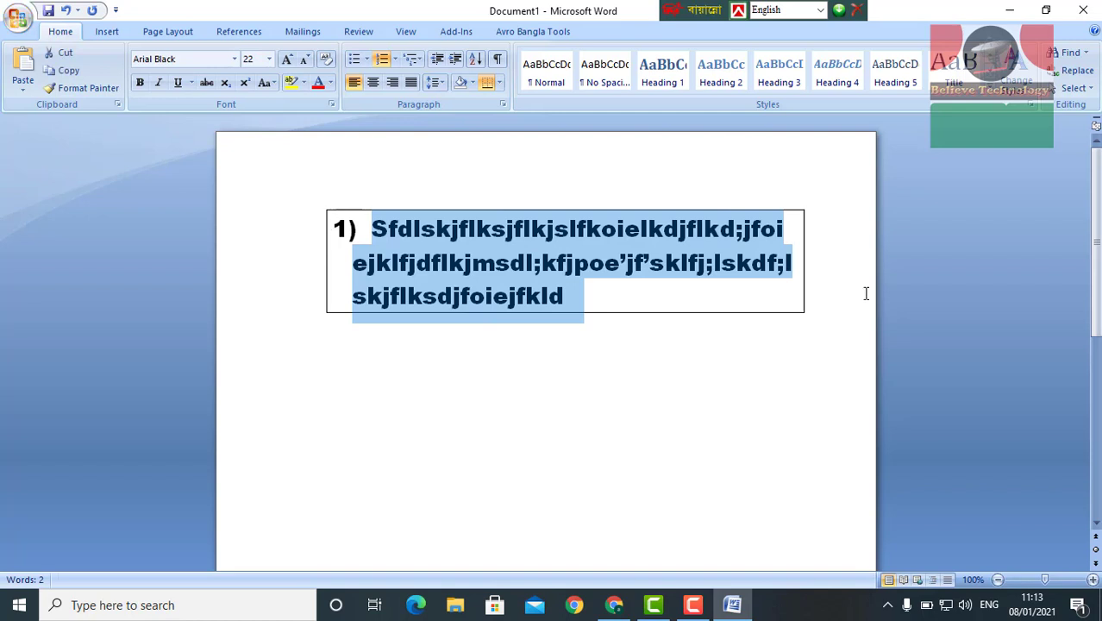
{"action": "left_click", "coordinate": [329, 84]}
{"action": "left_click", "coordinate": [317, 223]}
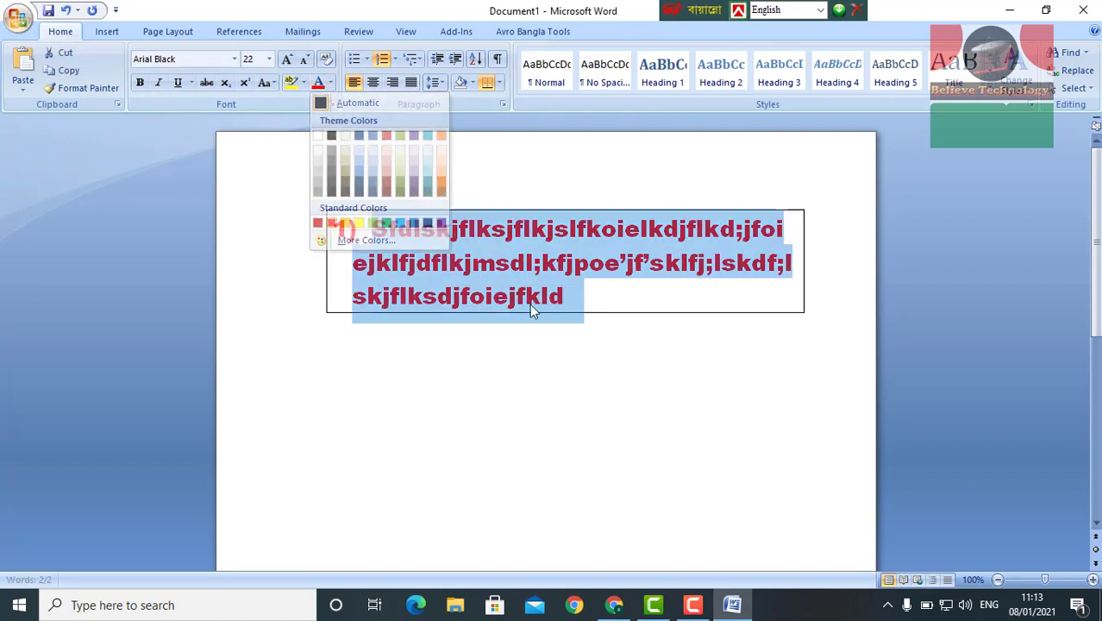
{"action": "left_click", "coordinate": [586, 297]}
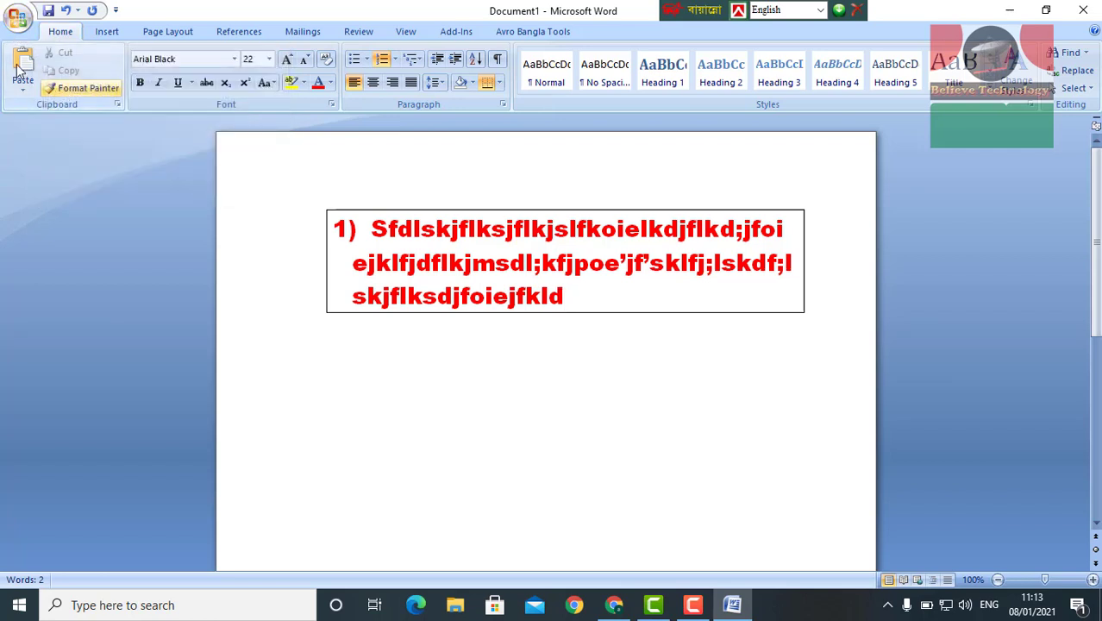
- Save the document as a Word file named Sfdlskjflksjflkjslfkoielkdjflkd in E:\paint
{"action": "left_click", "coordinate": [13, 29]}
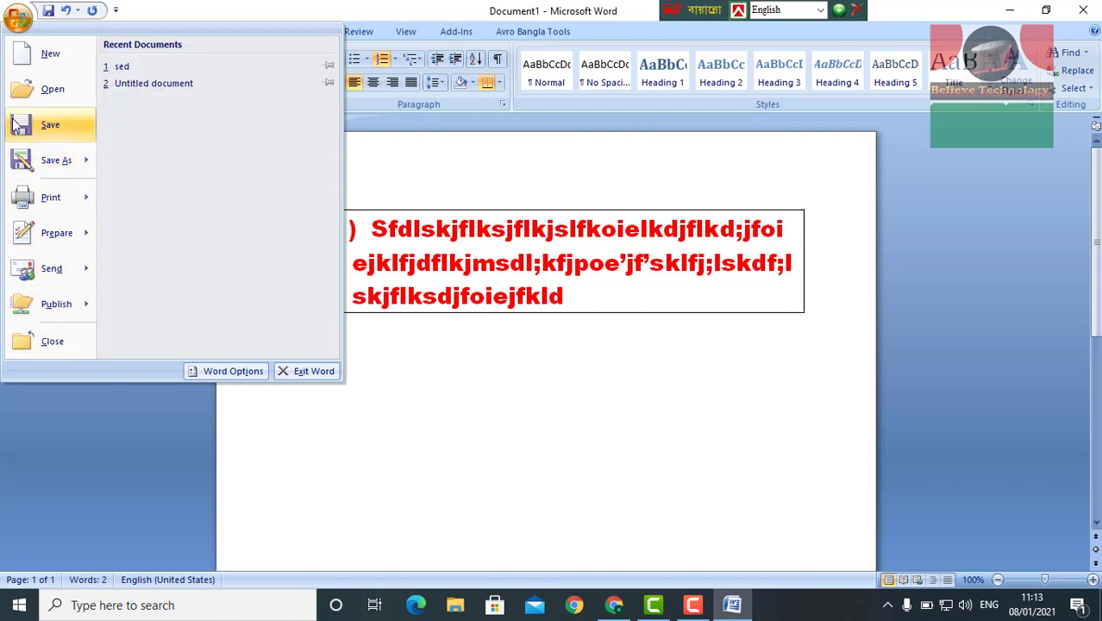
{"action": "left_click", "coordinate": [38, 129]}
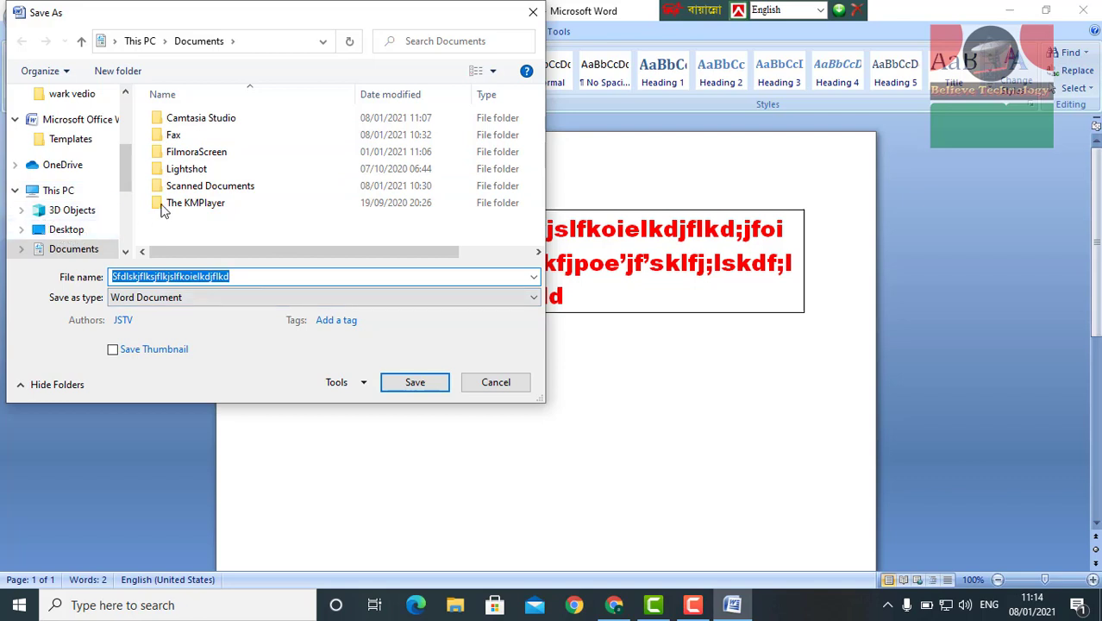
{"action": "scroll", "coordinate": [333, 159], "scroll_direction": "right", "scroll_amount": 2}
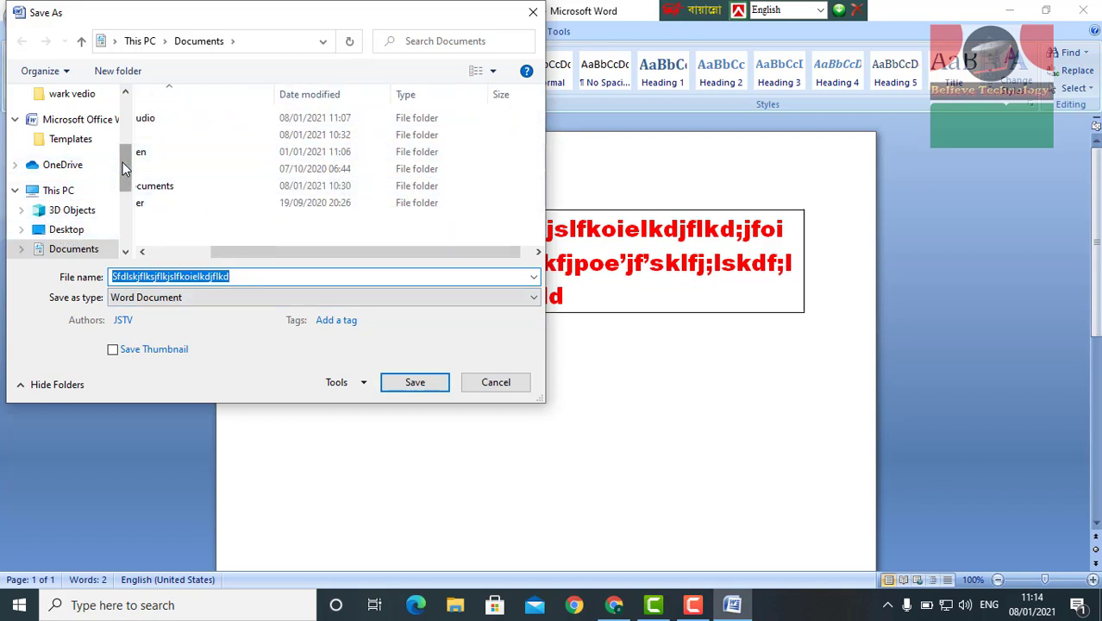
{"action": "scroll", "coordinate": [121, 173], "scroll_direction": "down", "scroll_amount": 3}
{"action": "scroll", "coordinate": [107, 207], "scroll_direction": "down", "scroll_amount": 1}
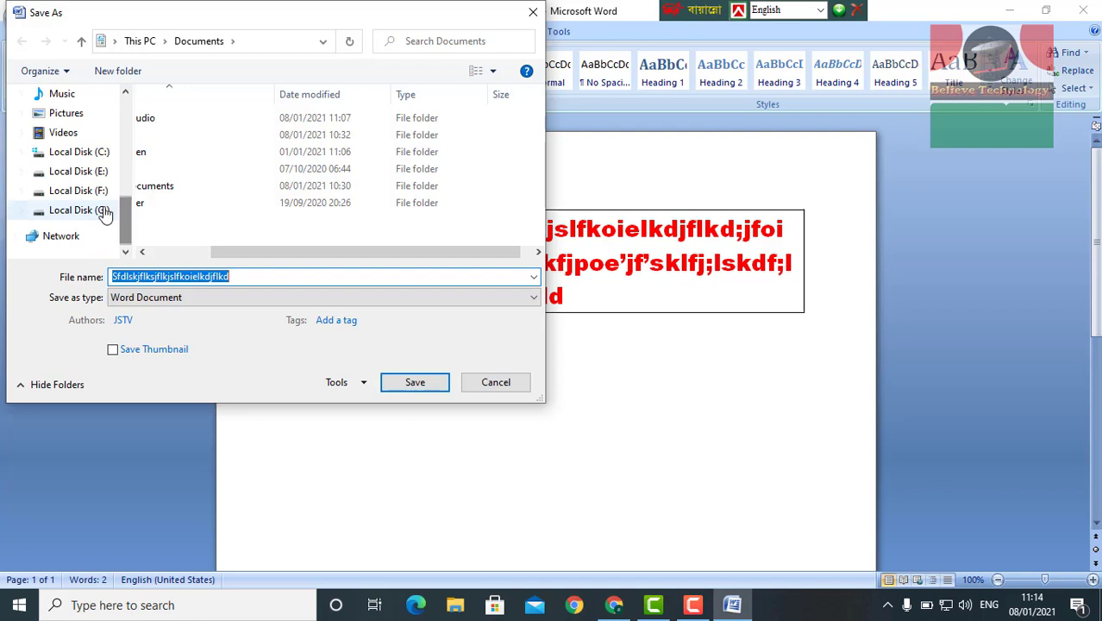
{"action": "left_click", "coordinate": [78, 171]}
{"action": "scroll", "coordinate": [250, 213], "scroll_direction": "down", "scroll_amount": 1}
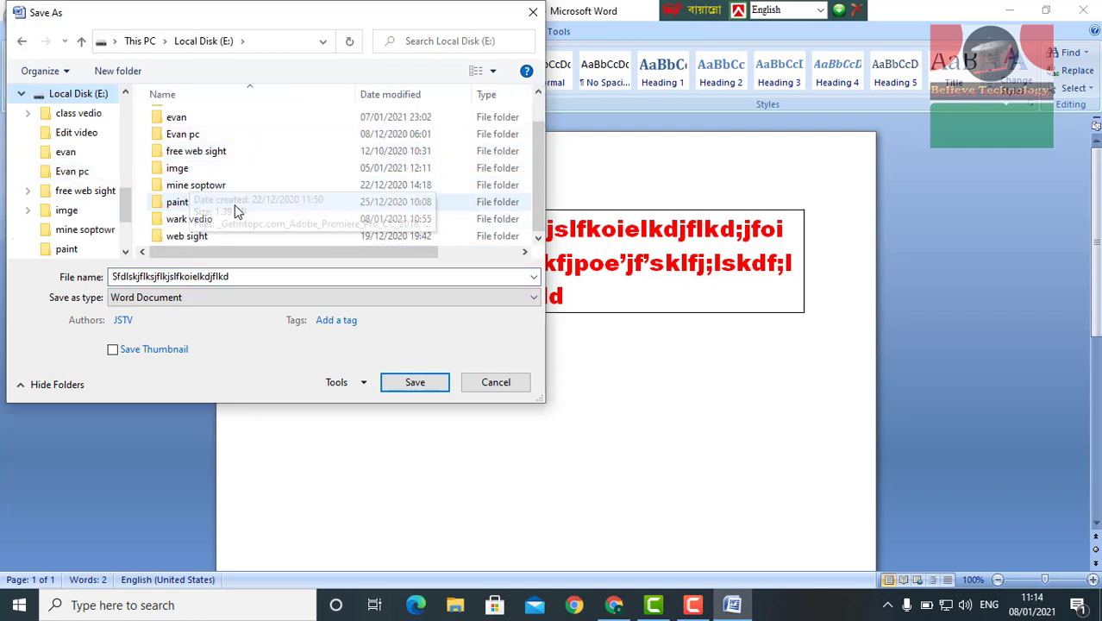
{"action": "double_click", "coordinate": [235, 204]}
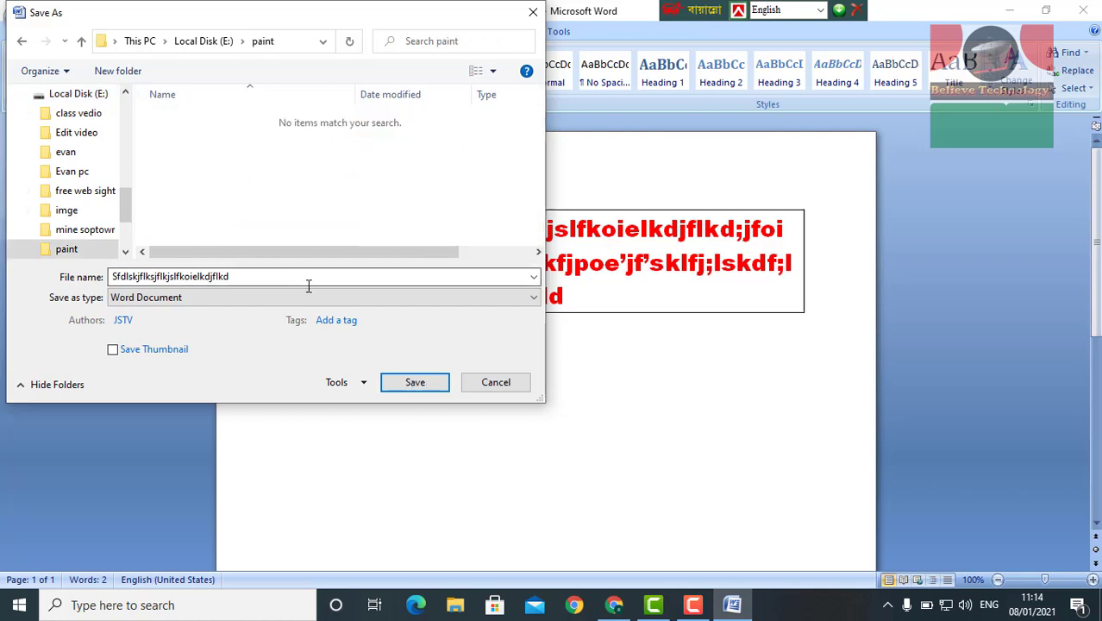
{"action": "left_click", "coordinate": [435, 389]}
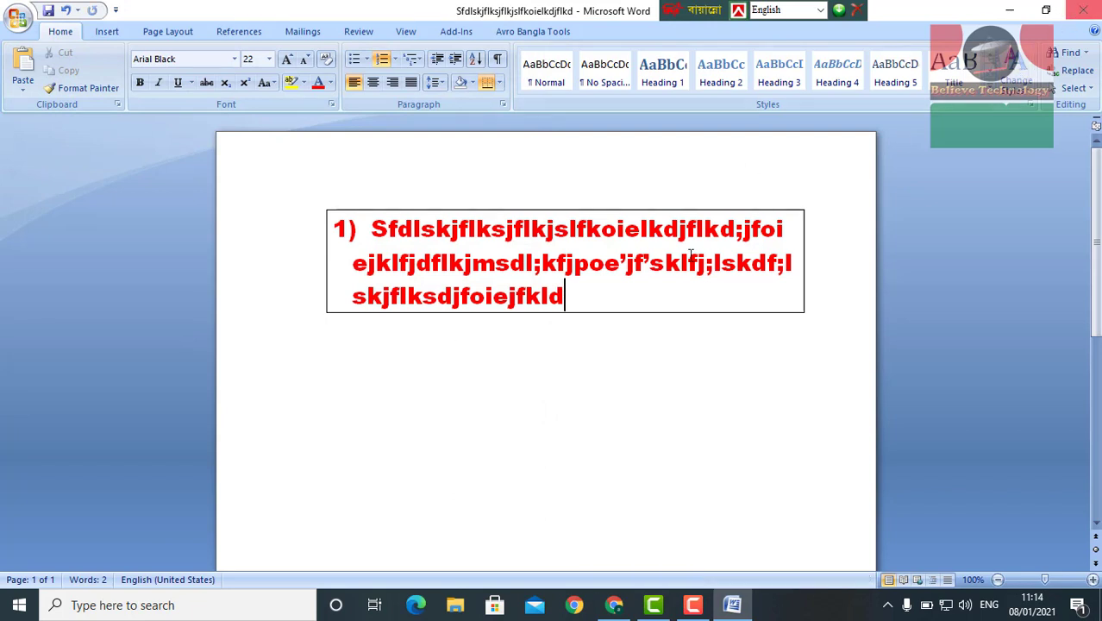
- Close Word and browse This PC > Local Disk (E:) > paint to select the saved document
{"action": "left_click", "coordinate": [1082, 10]}
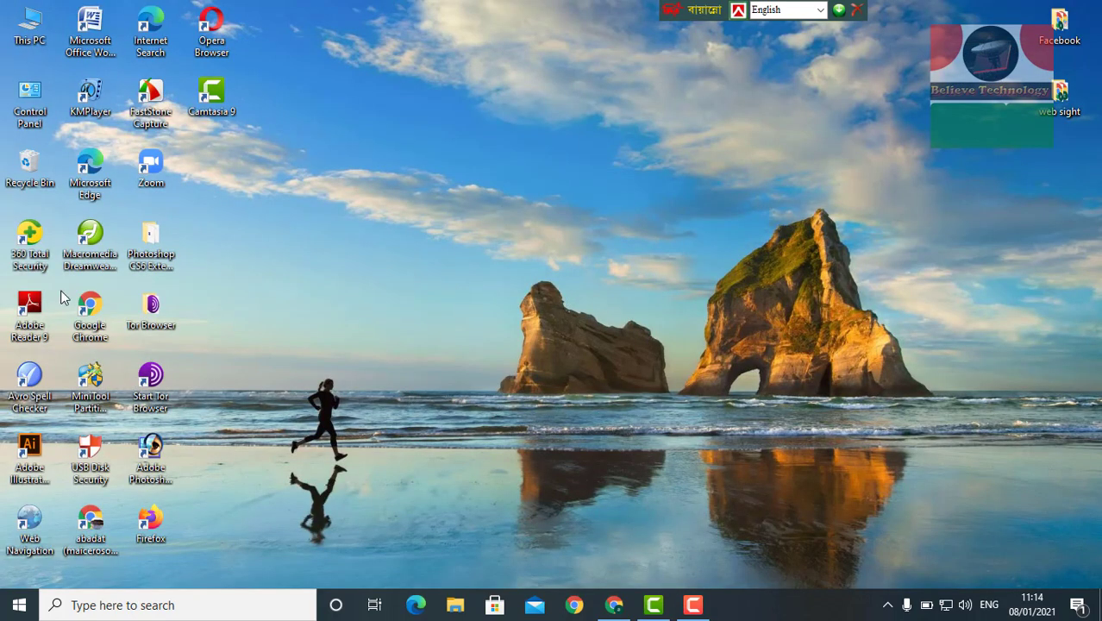
{"action": "double_click", "coordinate": [26, 16]}
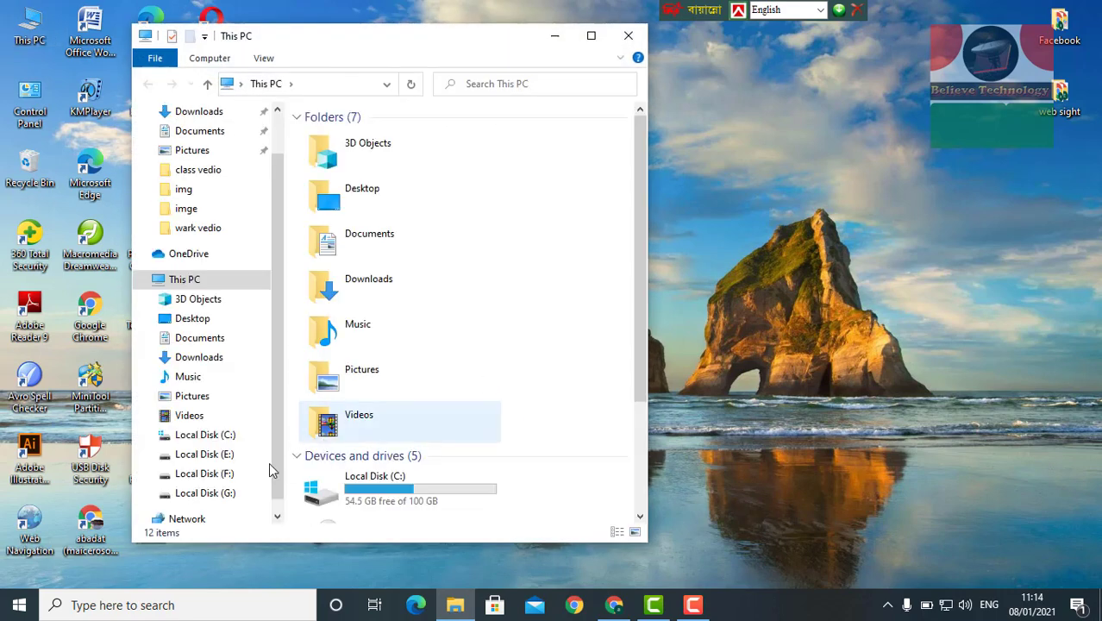
{"action": "left_click", "coordinate": [207, 454]}
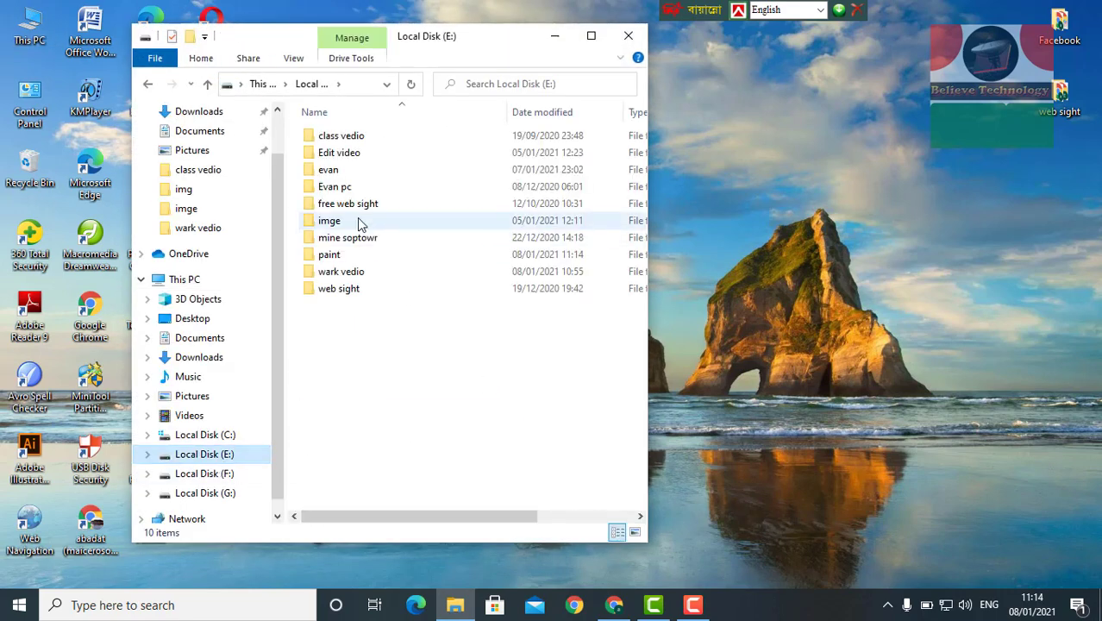
{"action": "double_click", "coordinate": [372, 259]}
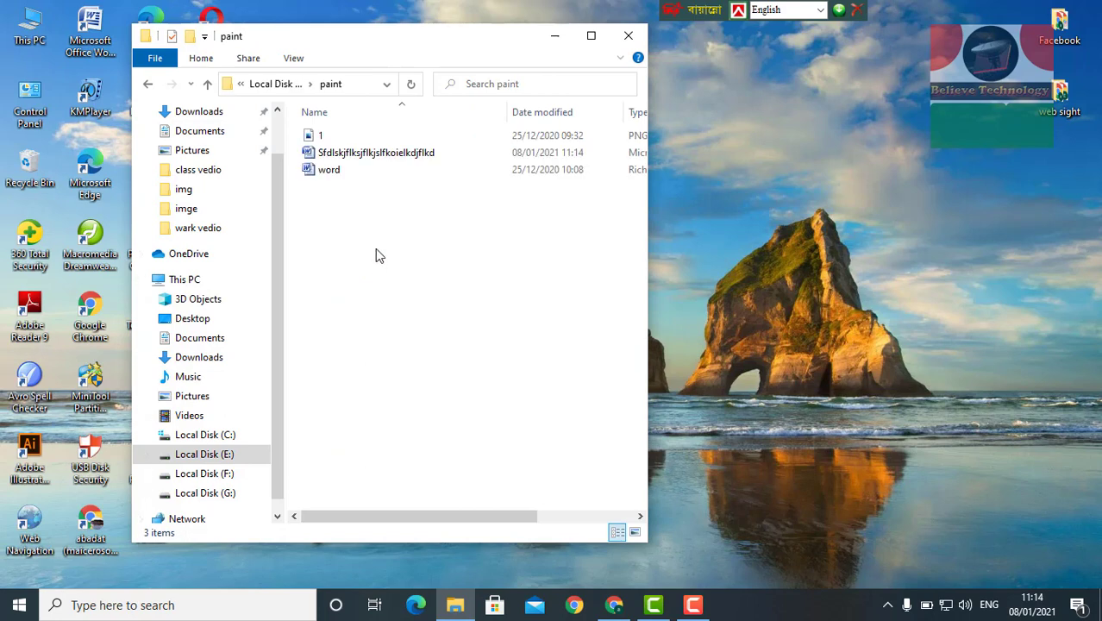
{"action": "left_click", "coordinate": [366, 151]}
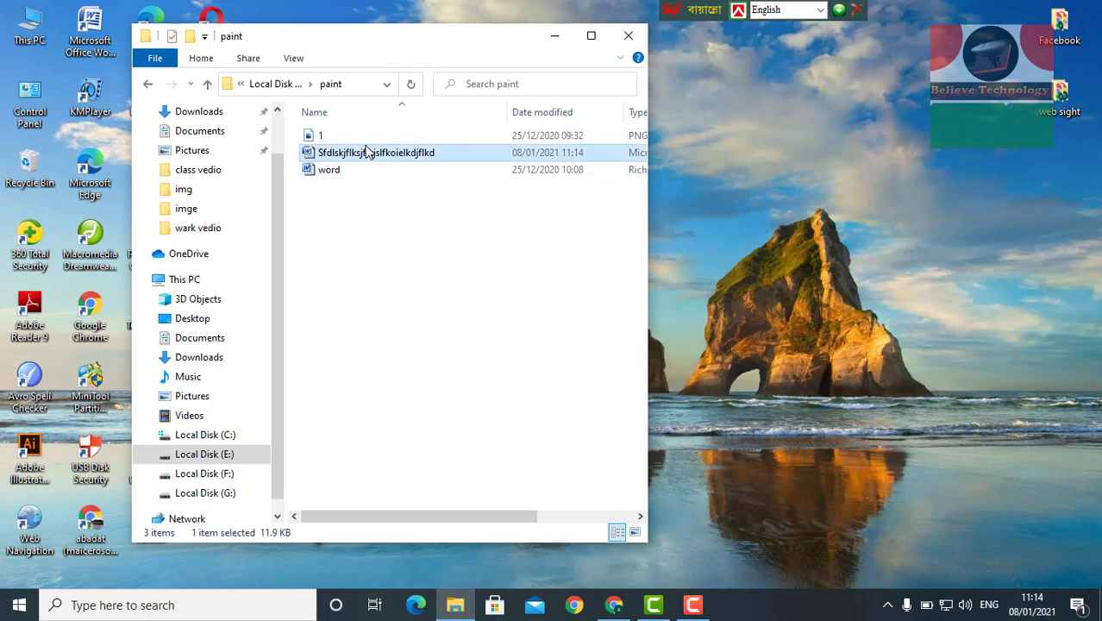